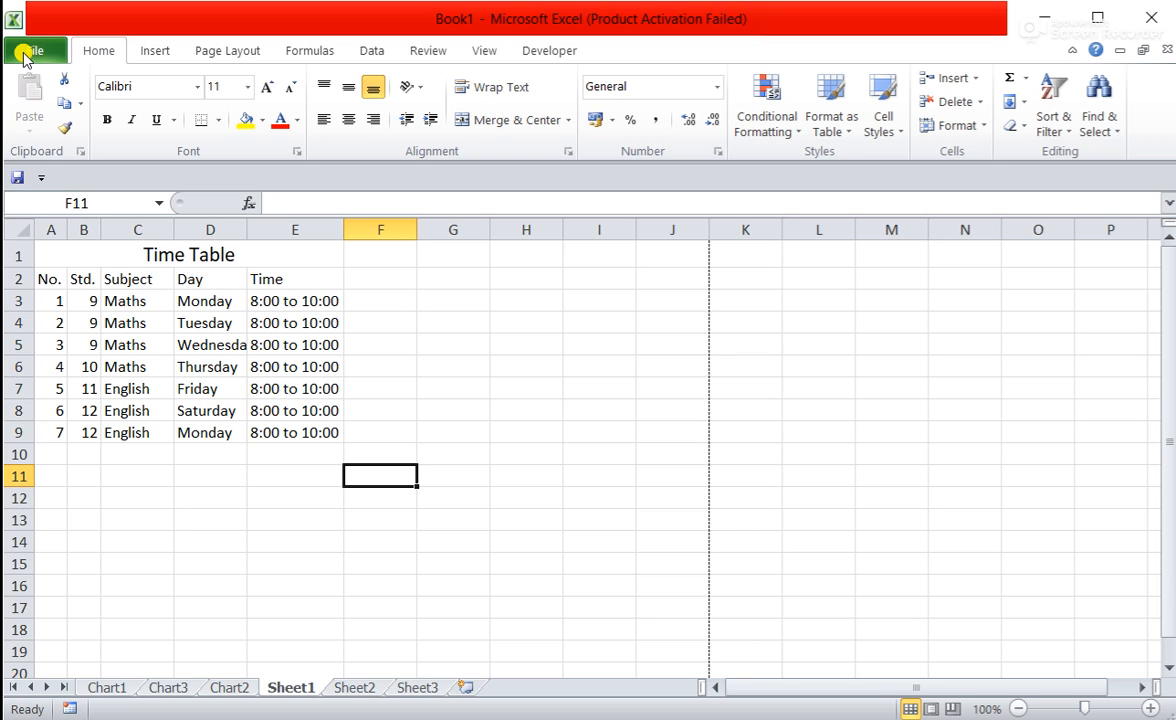
View the print preview of the Time Table sheet and return to the worksheet.
{"action": "left_click", "coordinate": [24, 55]}
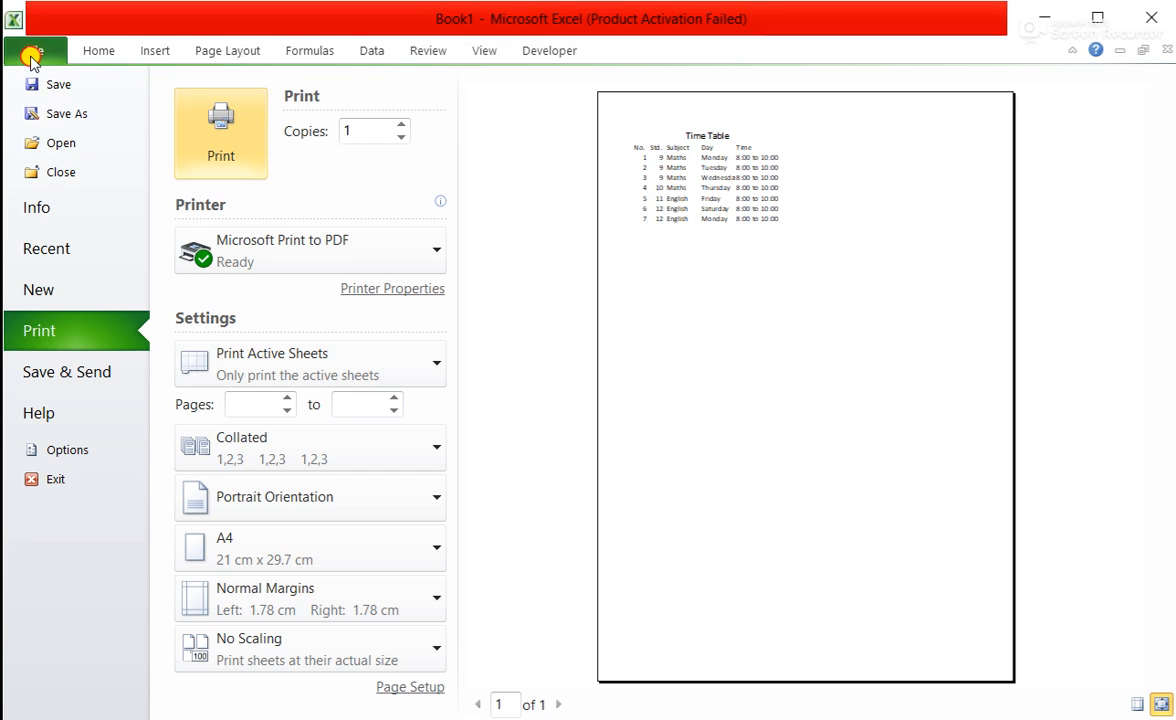
{"action": "left_click", "coordinate": [31, 56]}
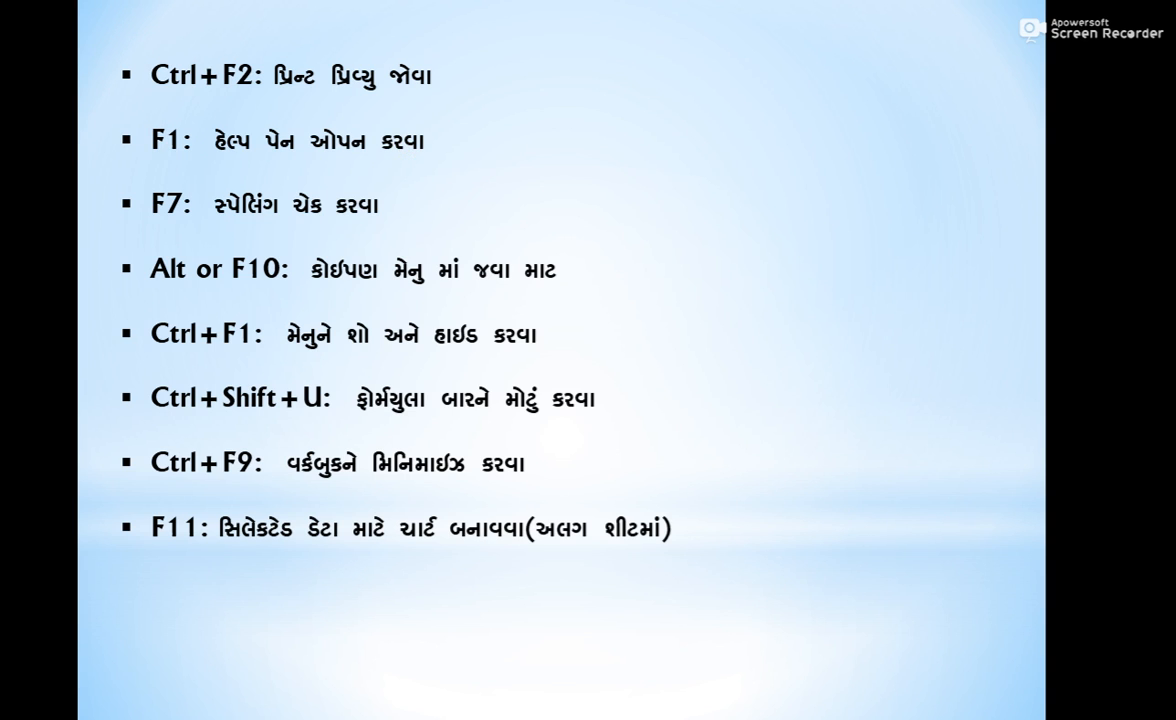
Return to Excel and view the Excel Help window maximized, then restored beside the time table.
{"action": "key", "text": "alt+Tab"}
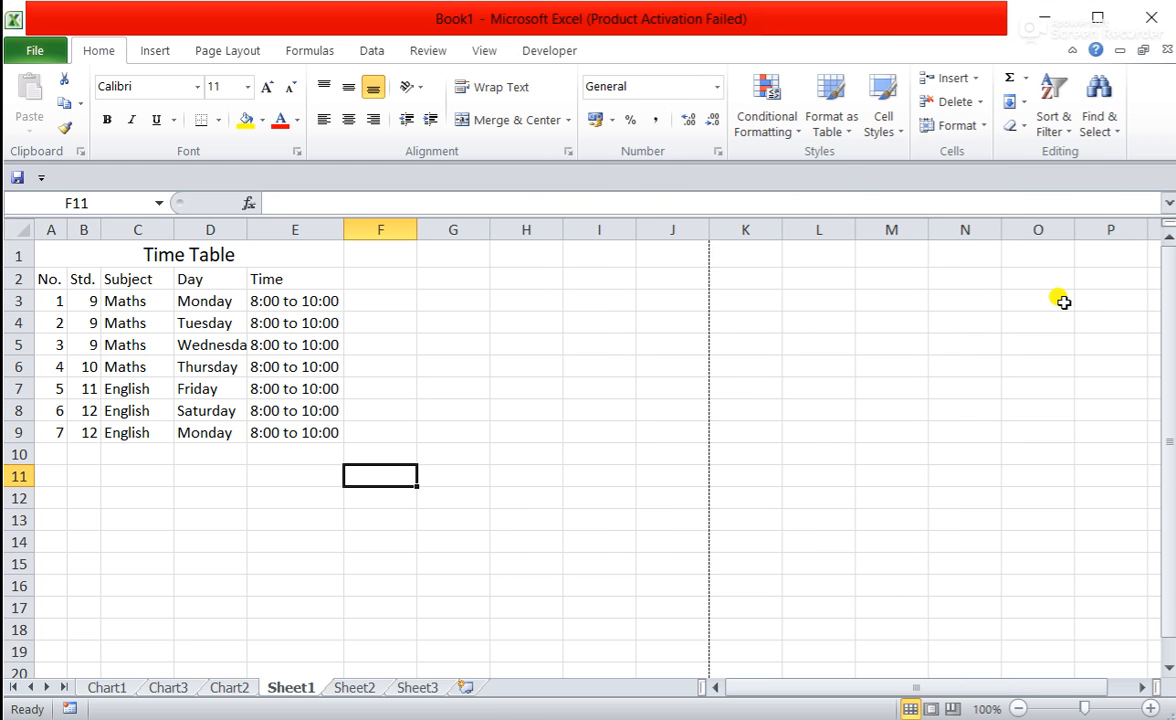
{"action": "key", "text": "F1"}
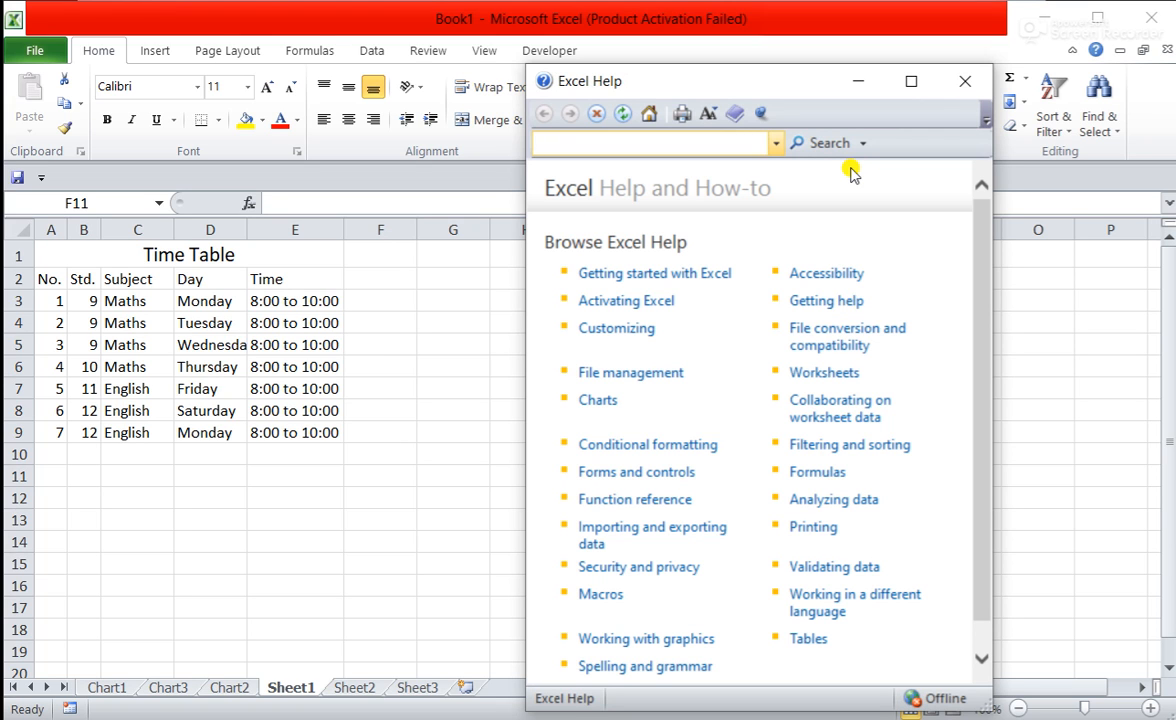
{"action": "left_click_drag", "start_coordinate": [816, 81], "coordinate": [633, 40]}
{"action": "double_click", "coordinate": [633, 40]}
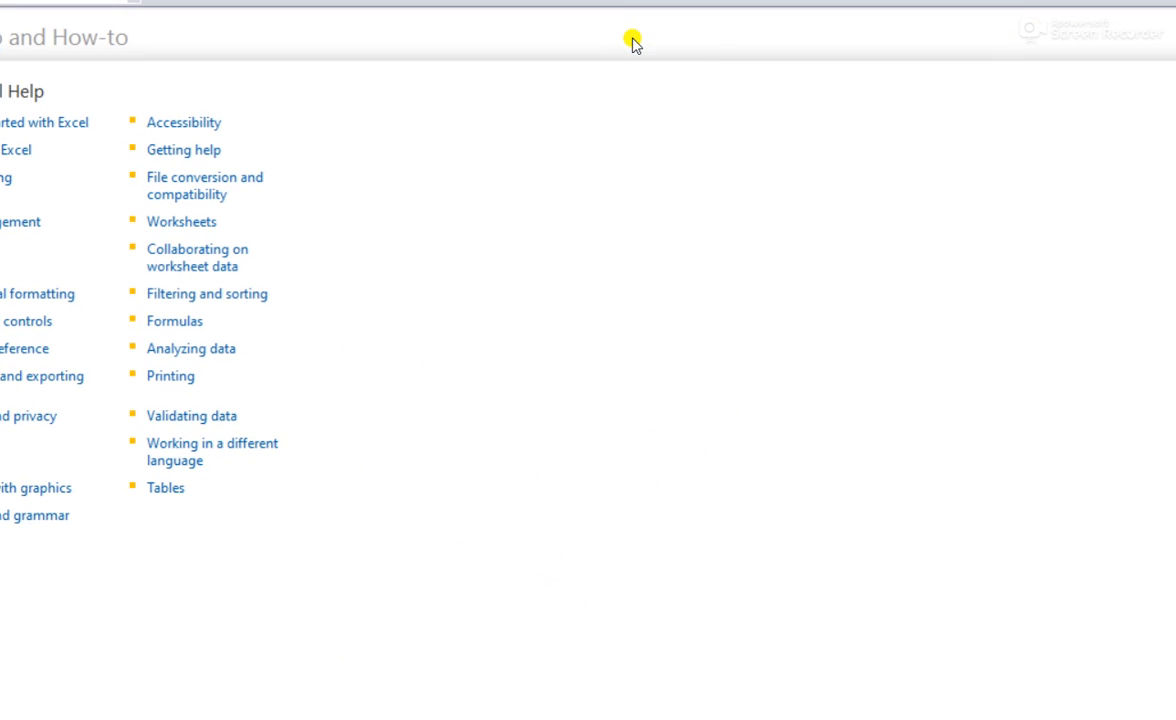
{"action": "left_click", "coordinate": [1174, 1]}
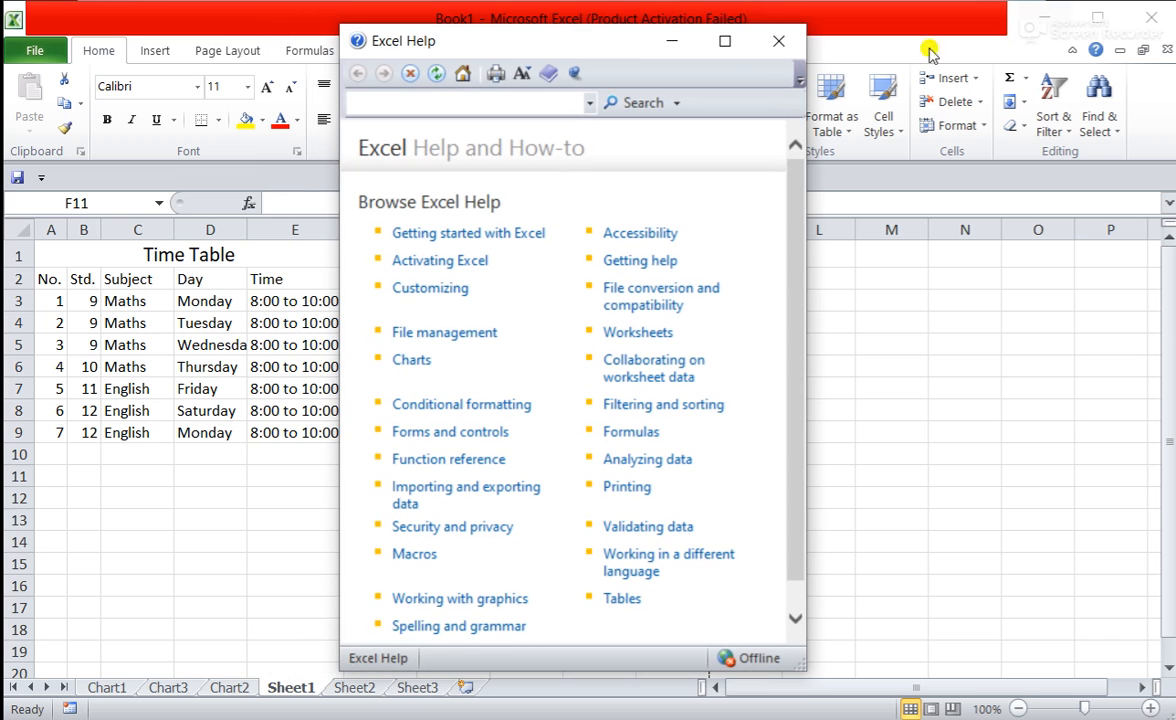
{"action": "left_click_drag", "start_coordinate": [625, 39], "coordinate": [770, 40]}
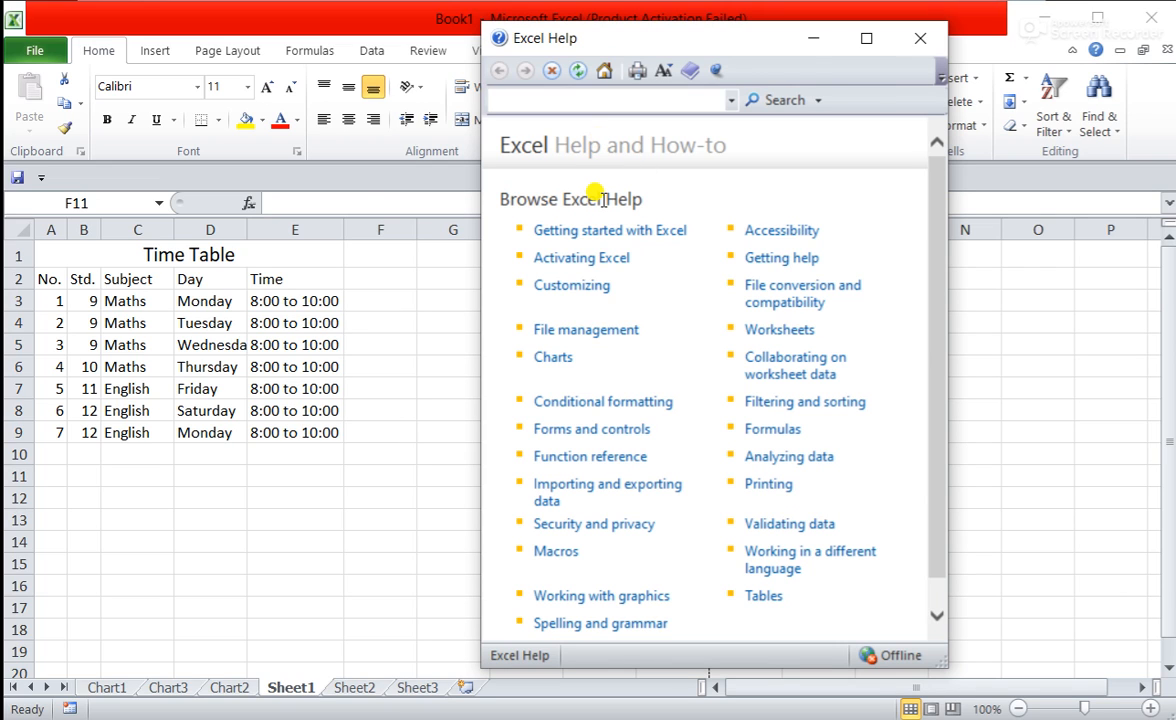
{"action": "left_click", "coordinate": [357, 297]}
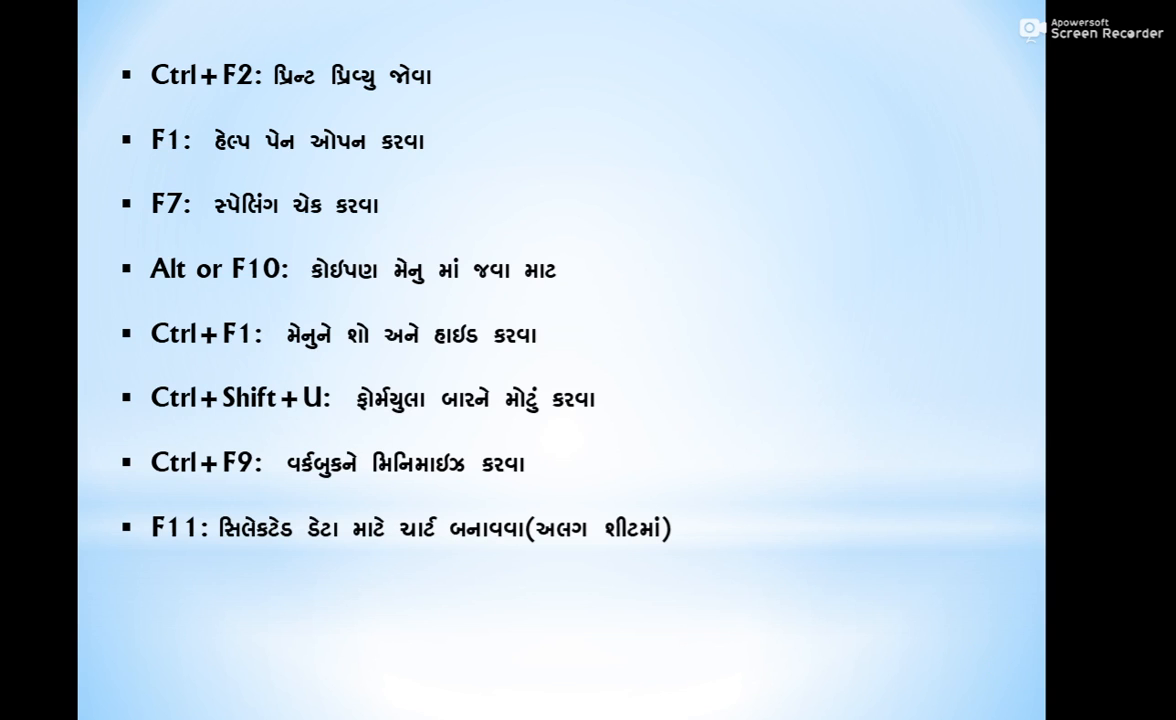
Return to Excel and auto-fit the width of column D to its day names.
{"action": "key", "text": "alt+Tab"}
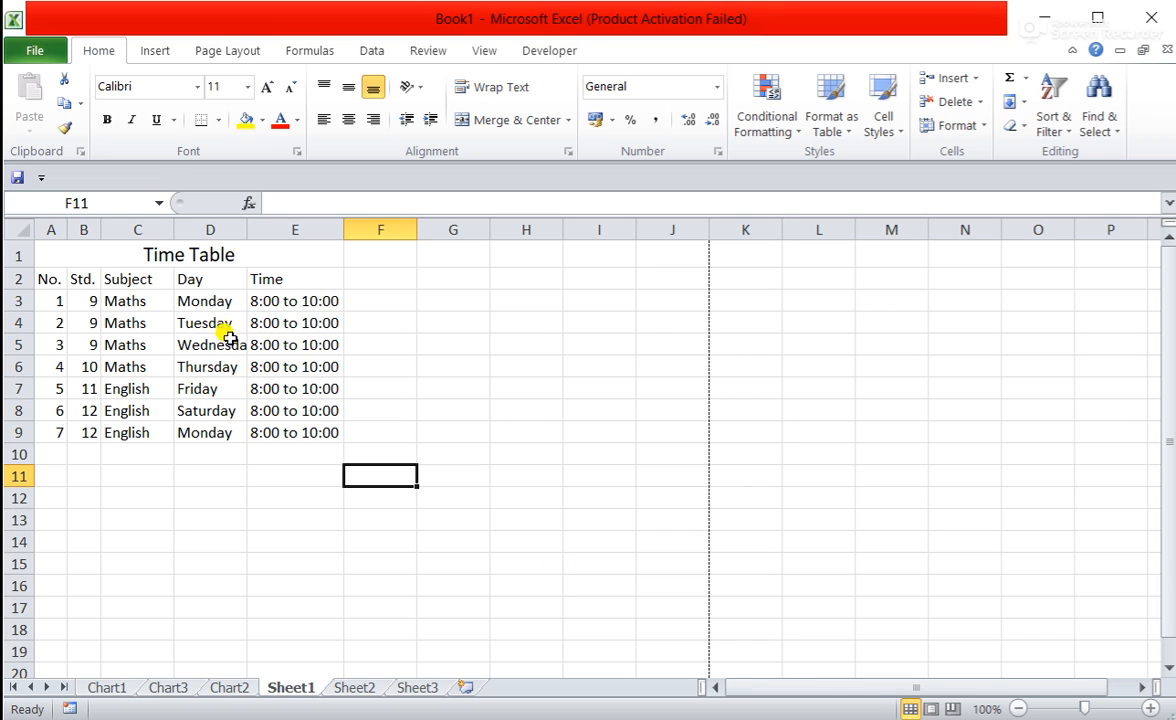
{"action": "double_click", "coordinate": [247, 229]}
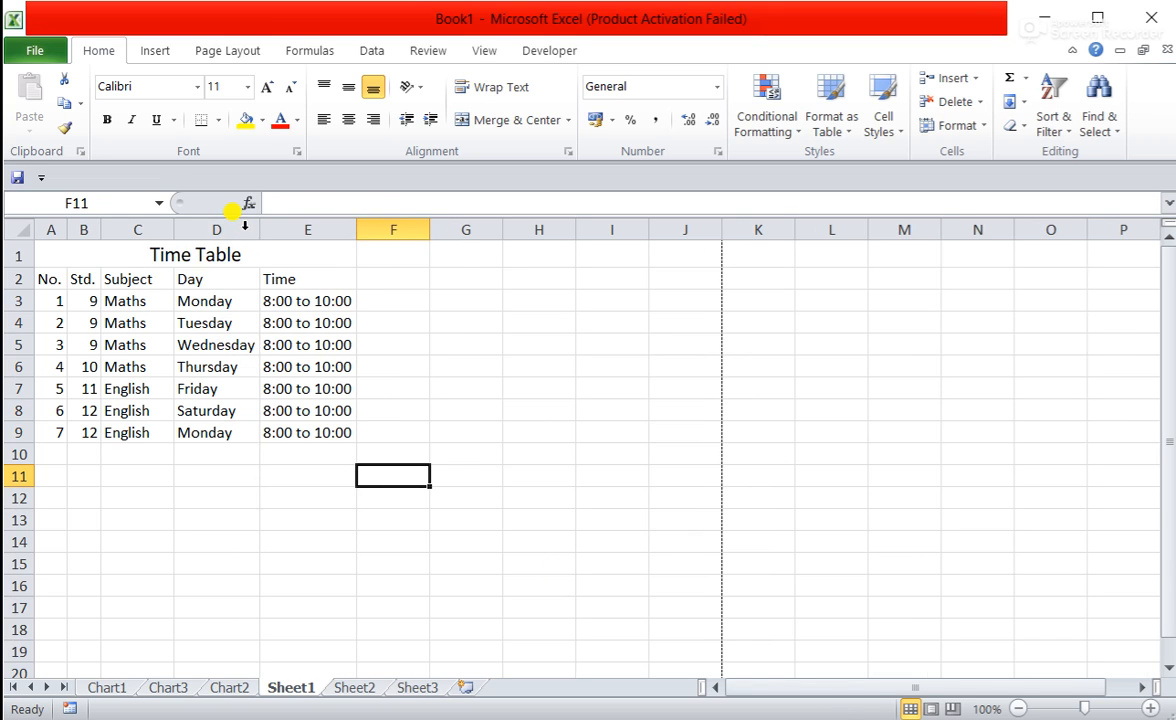
{"action": "left_click", "coordinate": [244, 226]}
Misspell the day in cell D5 as Wedzsday and run the spelling check from that cell.
{"action": "left_click", "coordinate": [222, 340]}
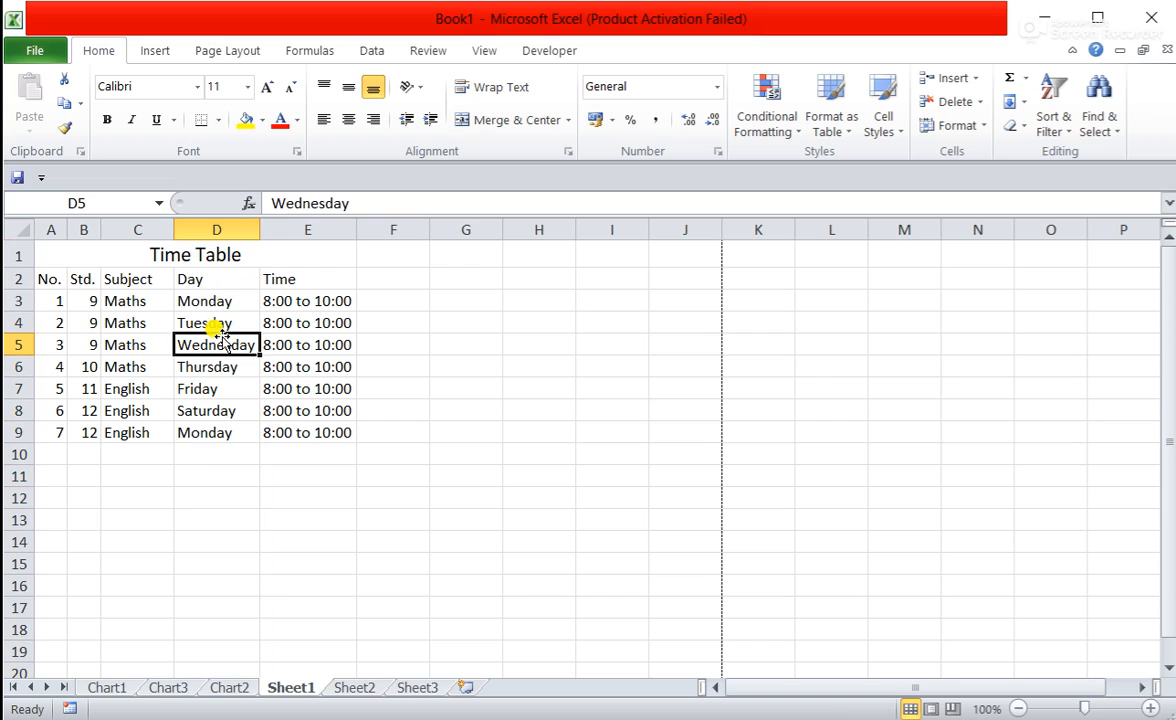
{"action": "double_click", "coordinate": [203, 336]}
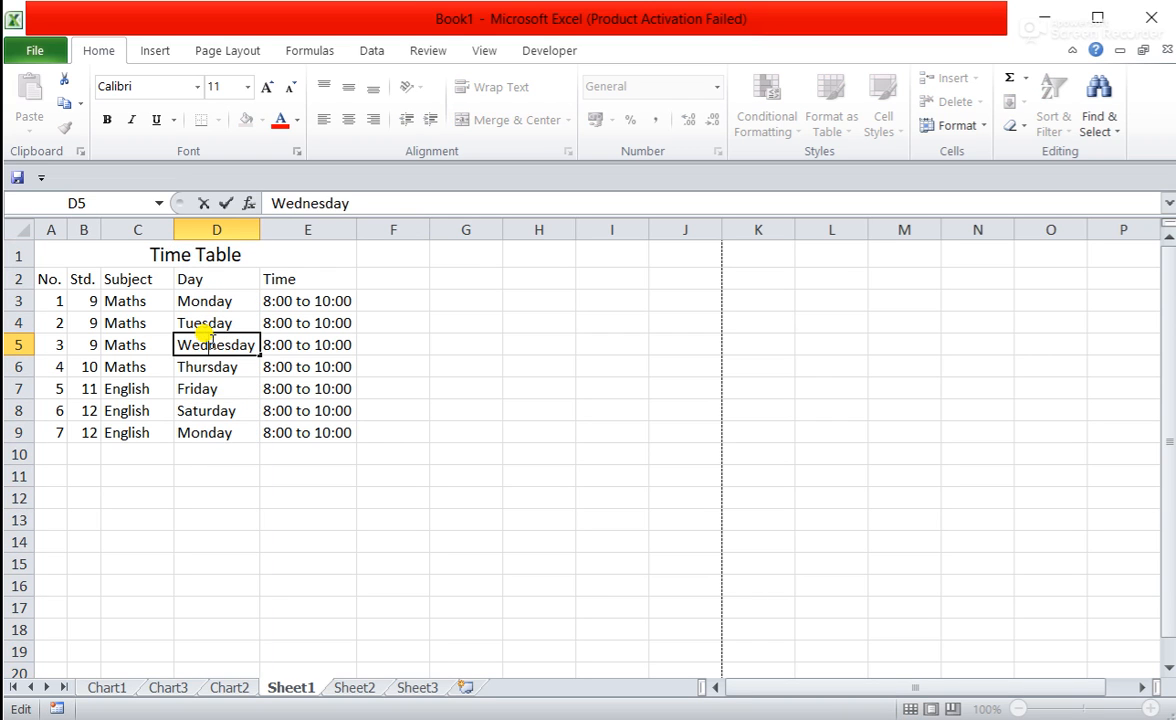
{"action": "key", "text": "shift+Right"}
{"action": "type", "text": "z"}
{"action": "key", "text": "Delete"}
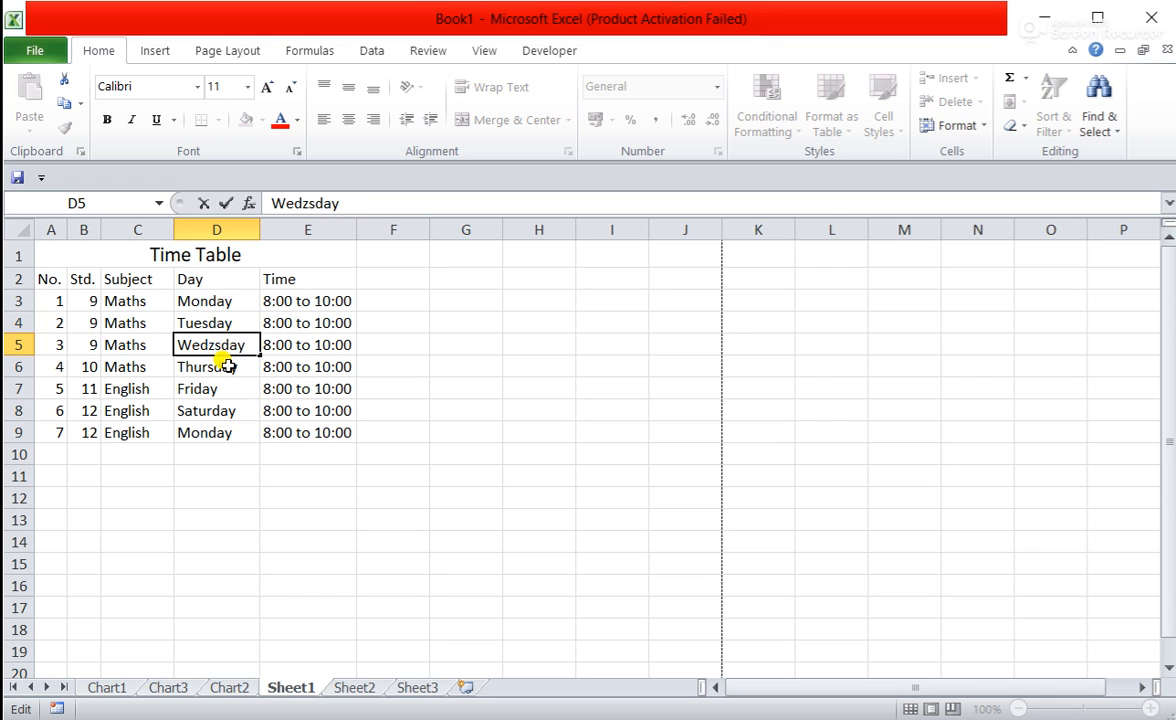
{"action": "left_click", "coordinate": [228, 366]}
{"action": "left_click", "coordinate": [228, 345]}
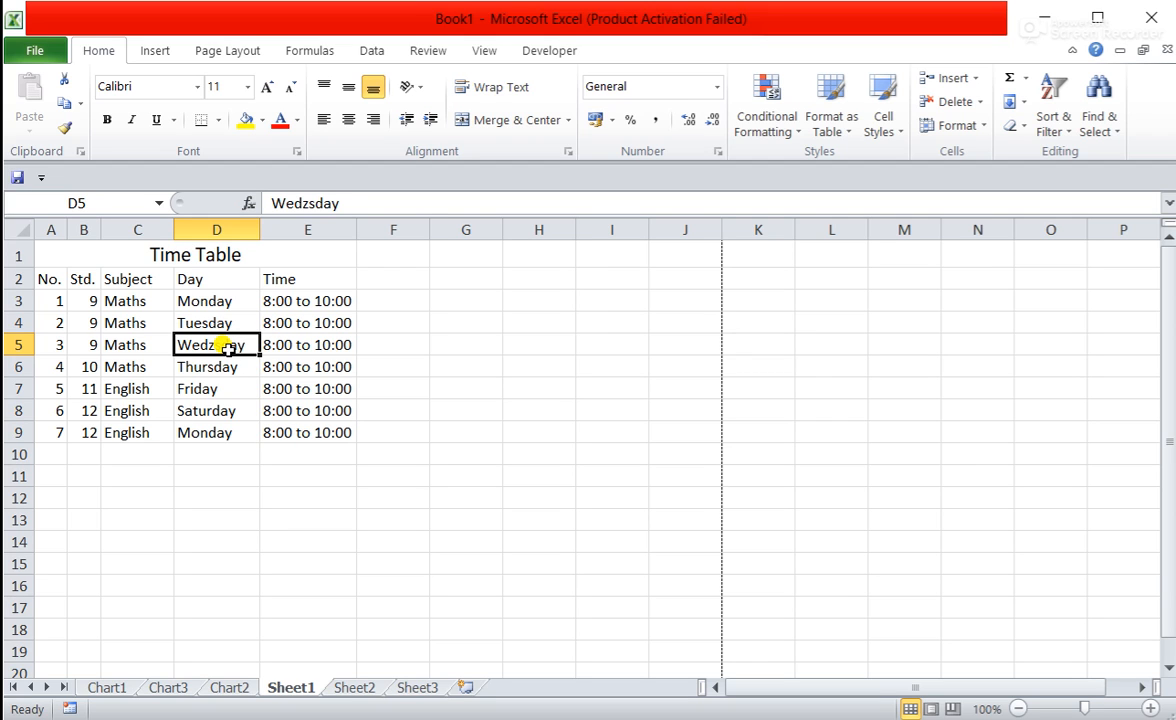
{"action": "key", "text": "F7"}
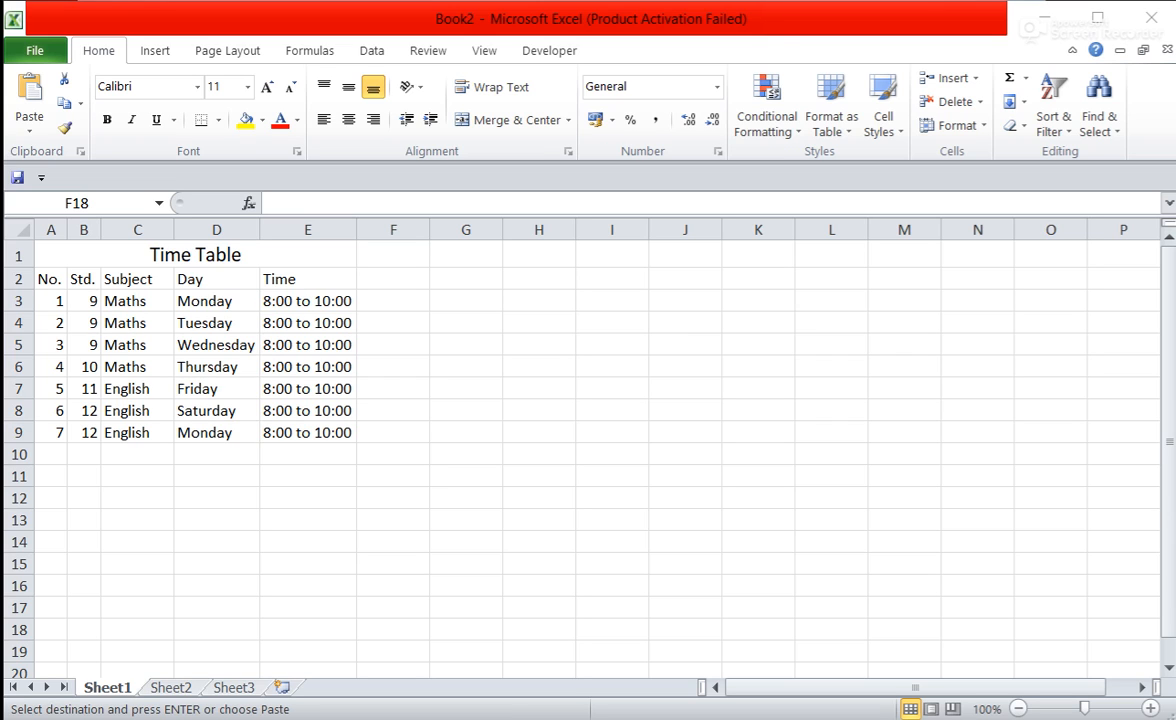
Browse through the ribbon's command sets by keyboard navigation and return to the worksheet with cell I12 selected.
{"action": "left_click", "coordinate": [224, 342]}
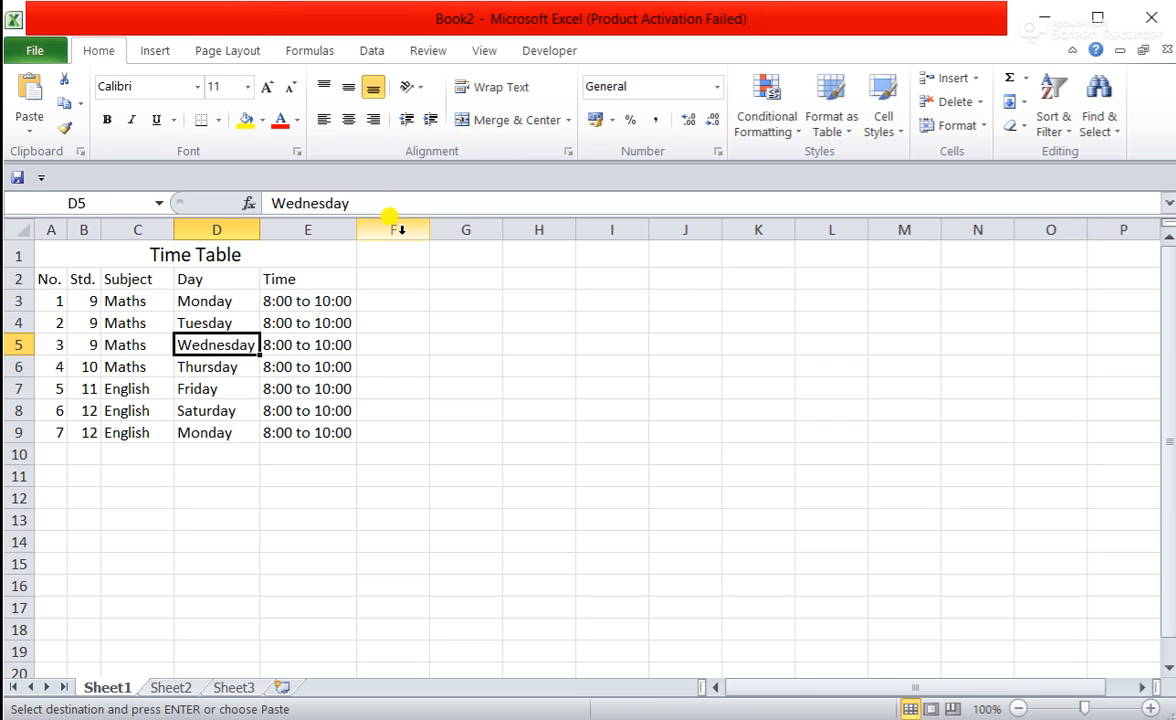
{"action": "key", "text": "alt"}
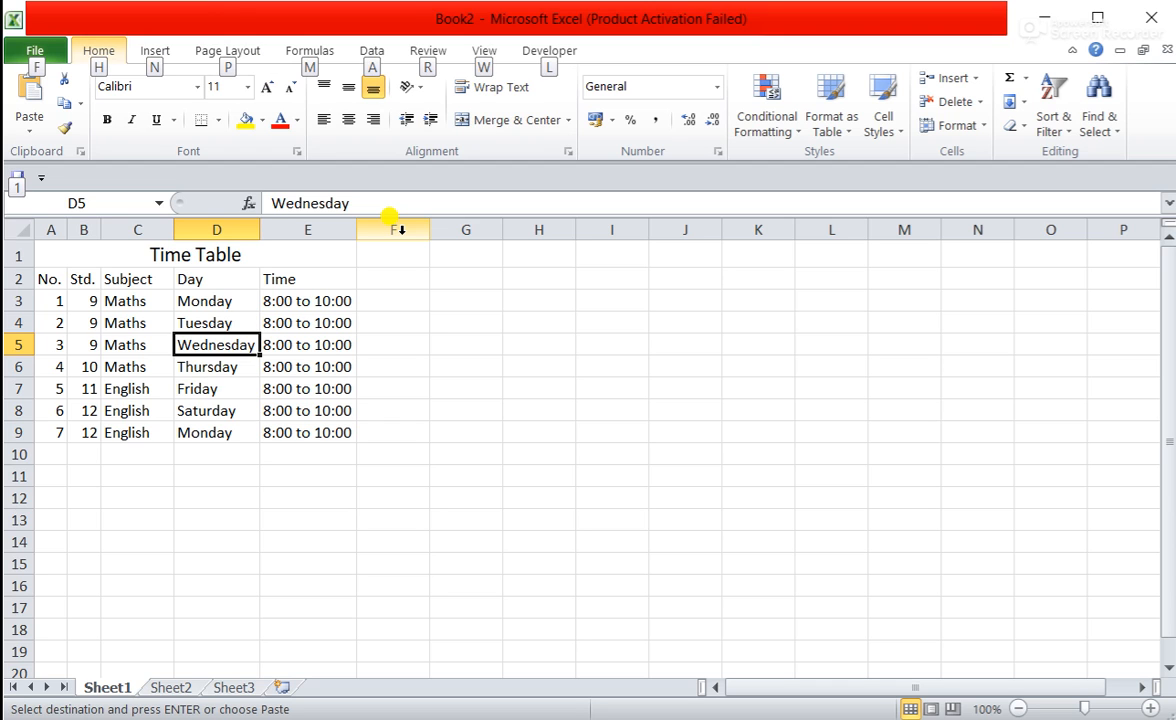
{"action": "key", "text": "Right"}
{"action": "key", "text": "Right"}
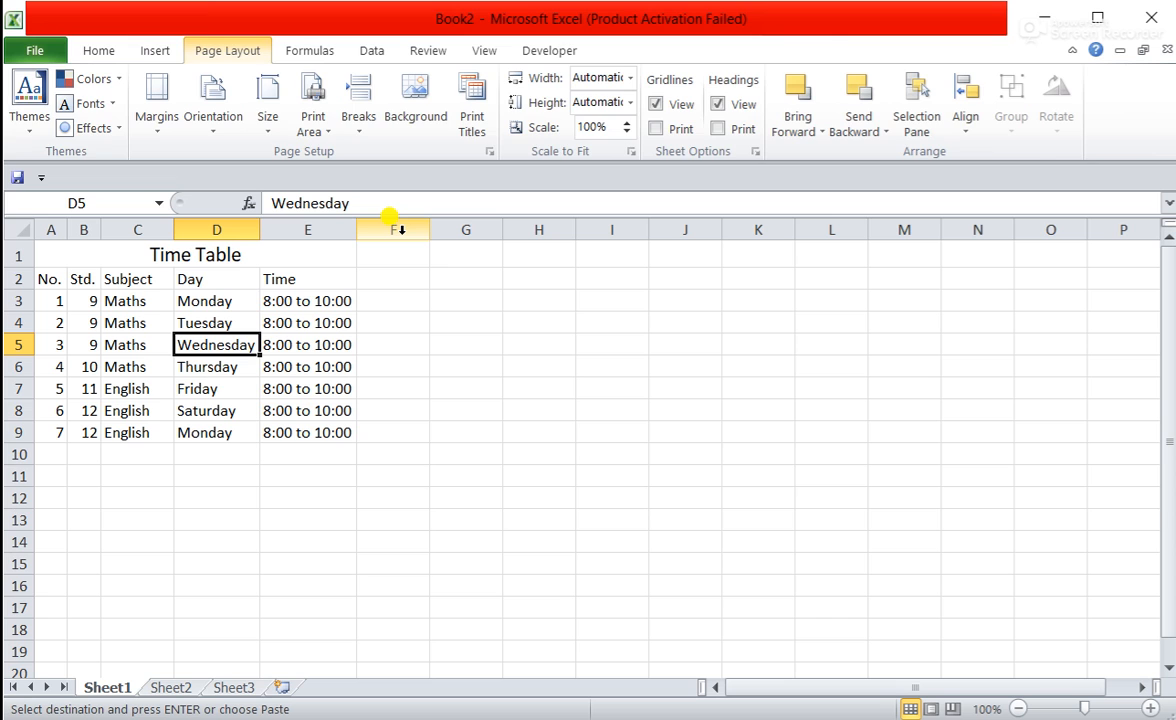
{"action": "key", "text": "Right"}
{"action": "key", "text": "Right"}
{"action": "key", "text": "Right"}
{"action": "key", "text": "Right"}
{"action": "key", "text": "Right"}
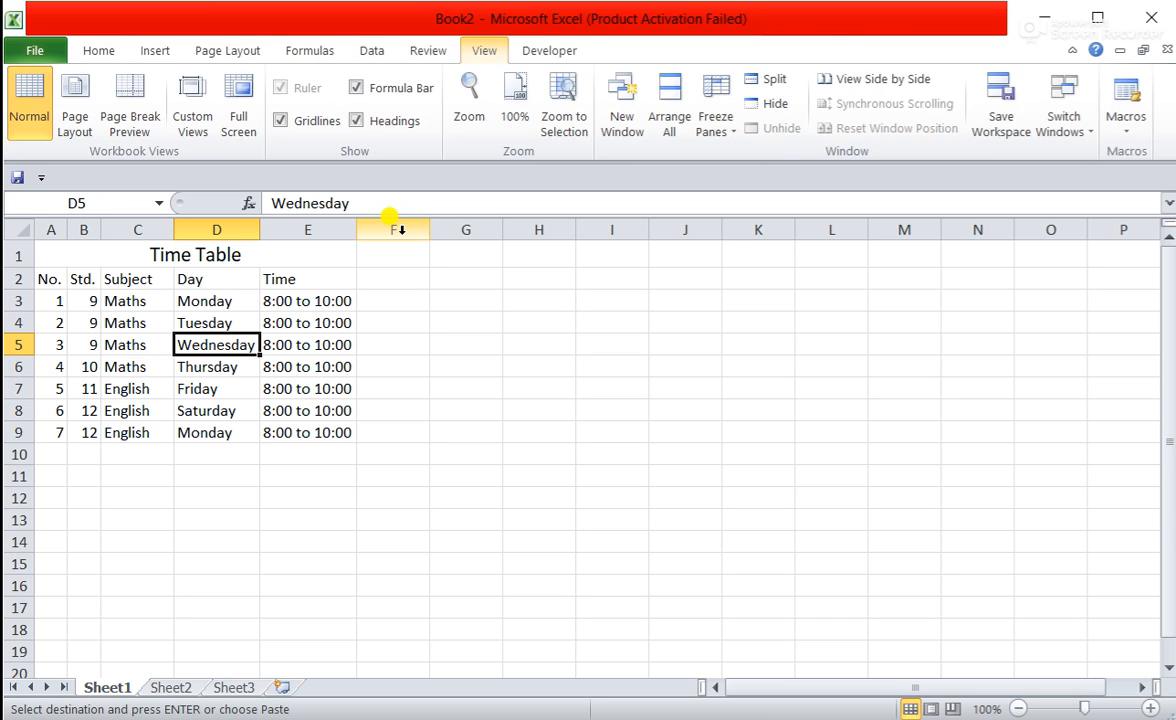
{"action": "key", "text": "Left"}
{"action": "key", "text": "Left"}
{"action": "key", "text": "Left"}
{"action": "key", "text": "Left"}
{"action": "key", "text": "Left"}
{"action": "key", "text": "Left"}
{"action": "key", "text": "Left"}
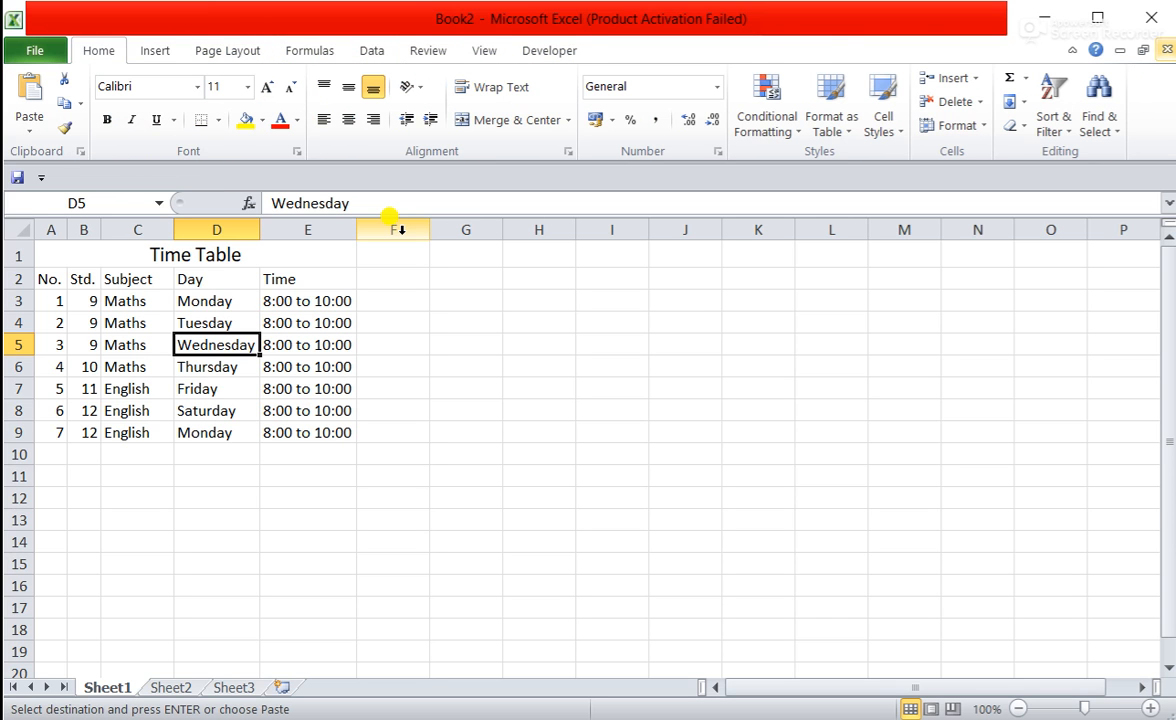
{"action": "left_click", "coordinate": [600, 492]}
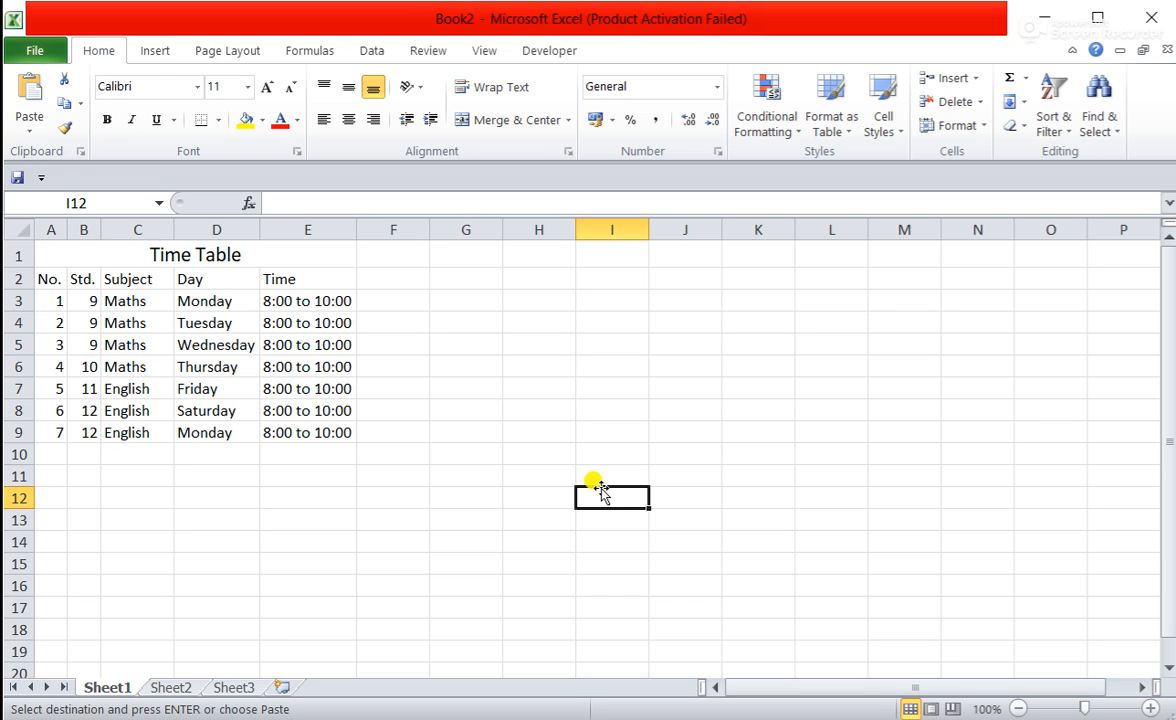
Show the ribbon's access key hints, browse the command sets through to the developer tools, and return to the home commands.
{"action": "key", "text": "alt"}
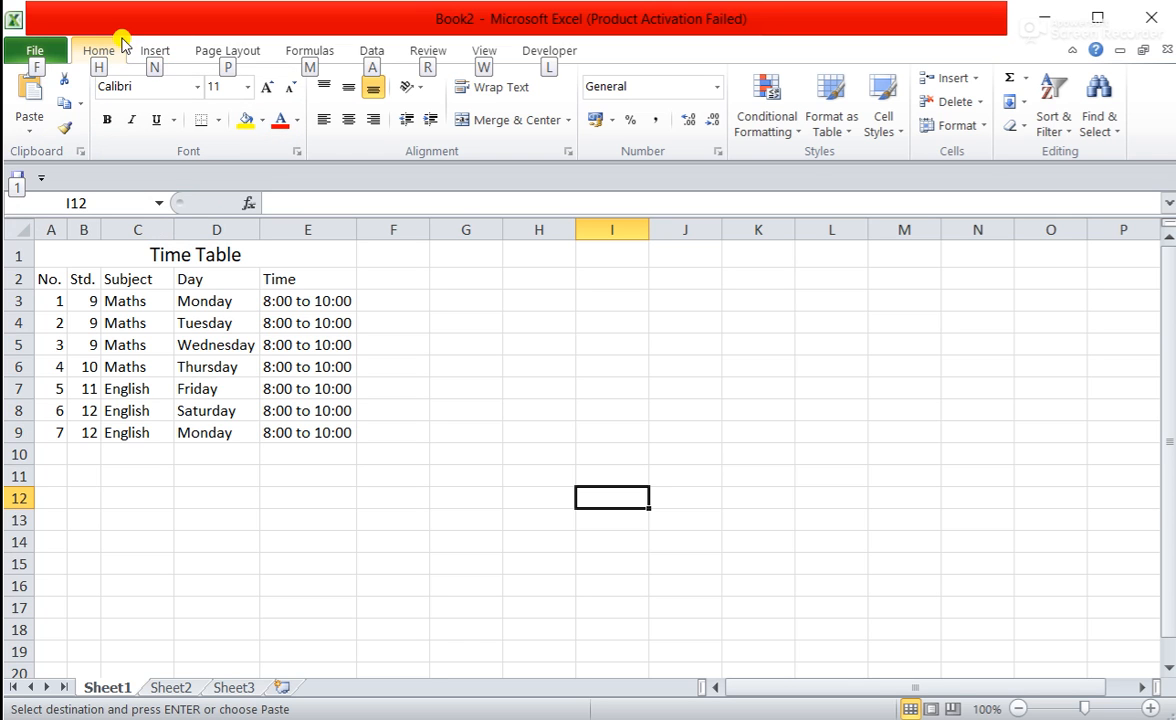
{"action": "scroll", "coordinate": [122, 40], "scroll_direction": "down", "scroll_amount": 4}
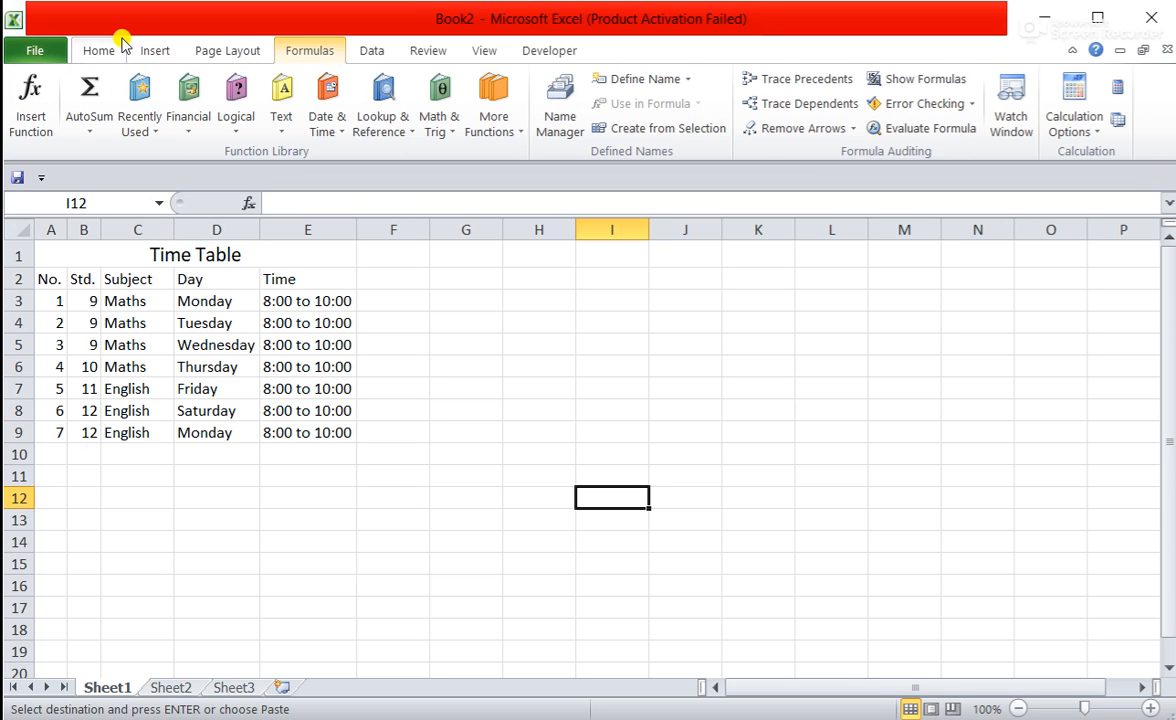
{"action": "scroll", "coordinate": [122, 40], "scroll_direction": "down", "scroll_amount": 3}
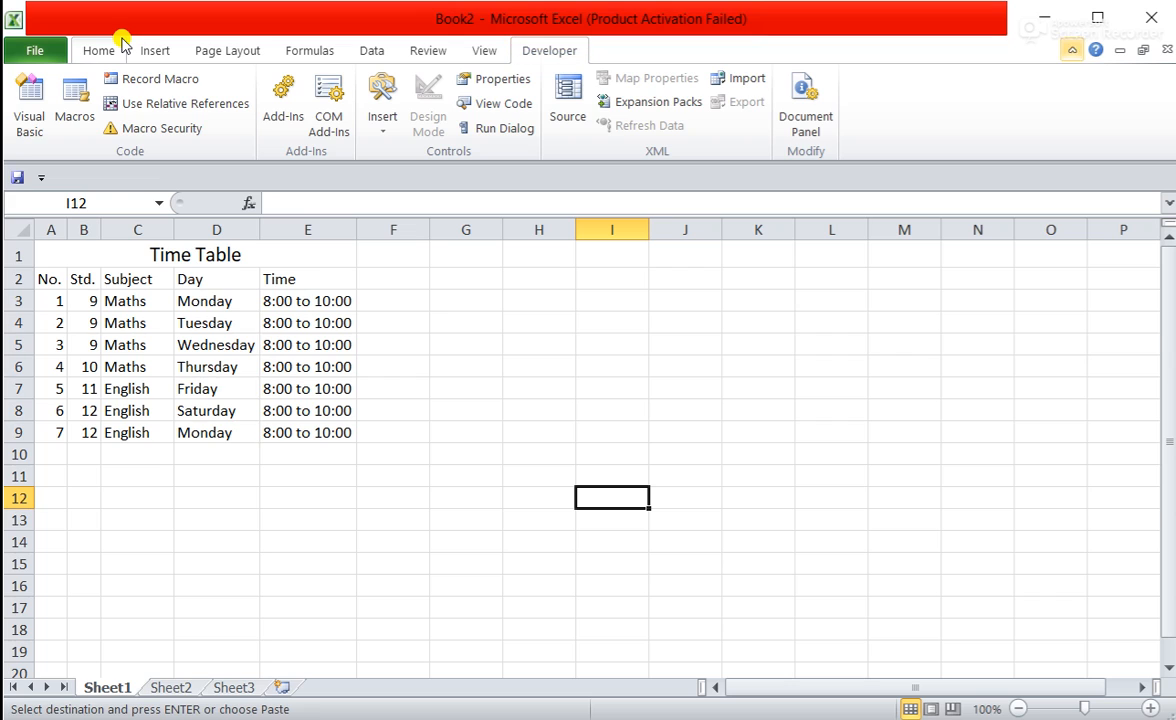
{"action": "key", "text": "Right"}
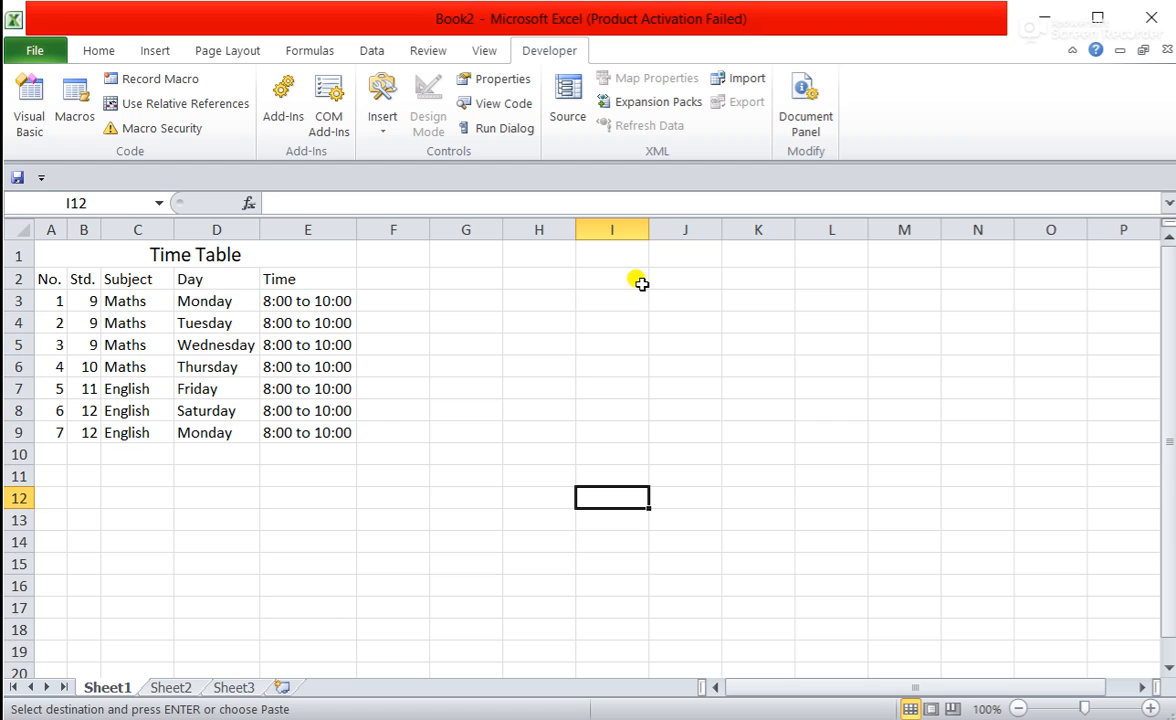
{"action": "left_click", "coordinate": [90, 53]}
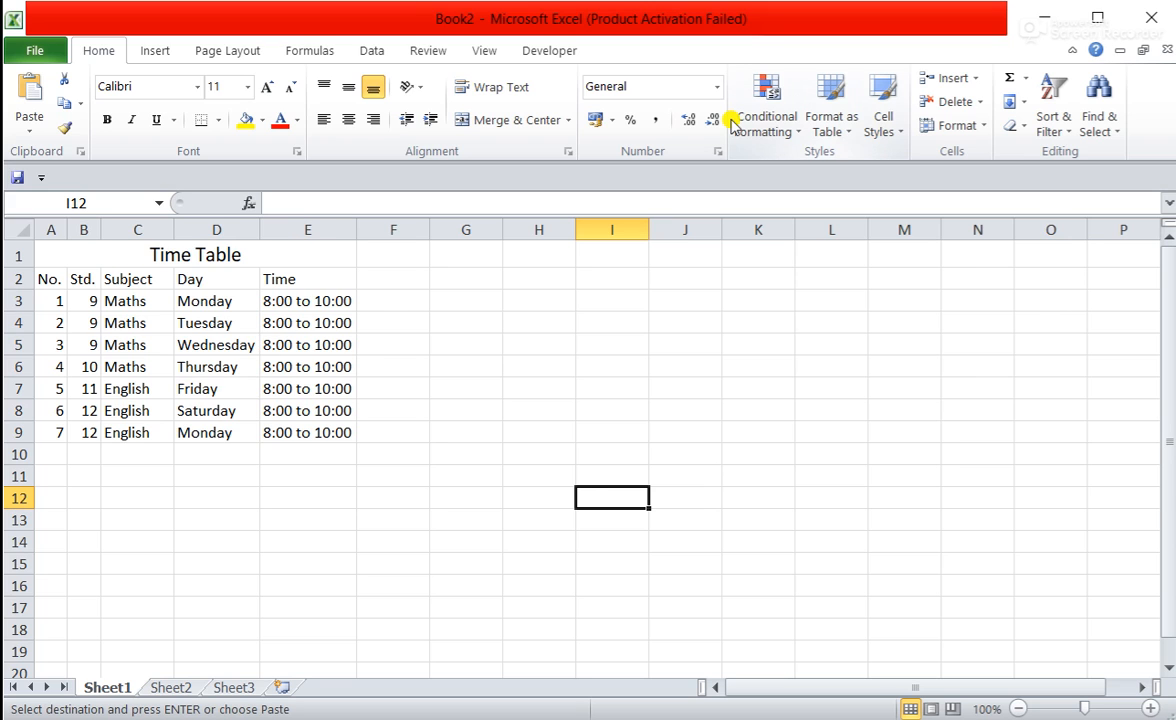
Collapse the ribbon and expand it again, twice in a row.
{"action": "key", "text": "ctrl+F1"}
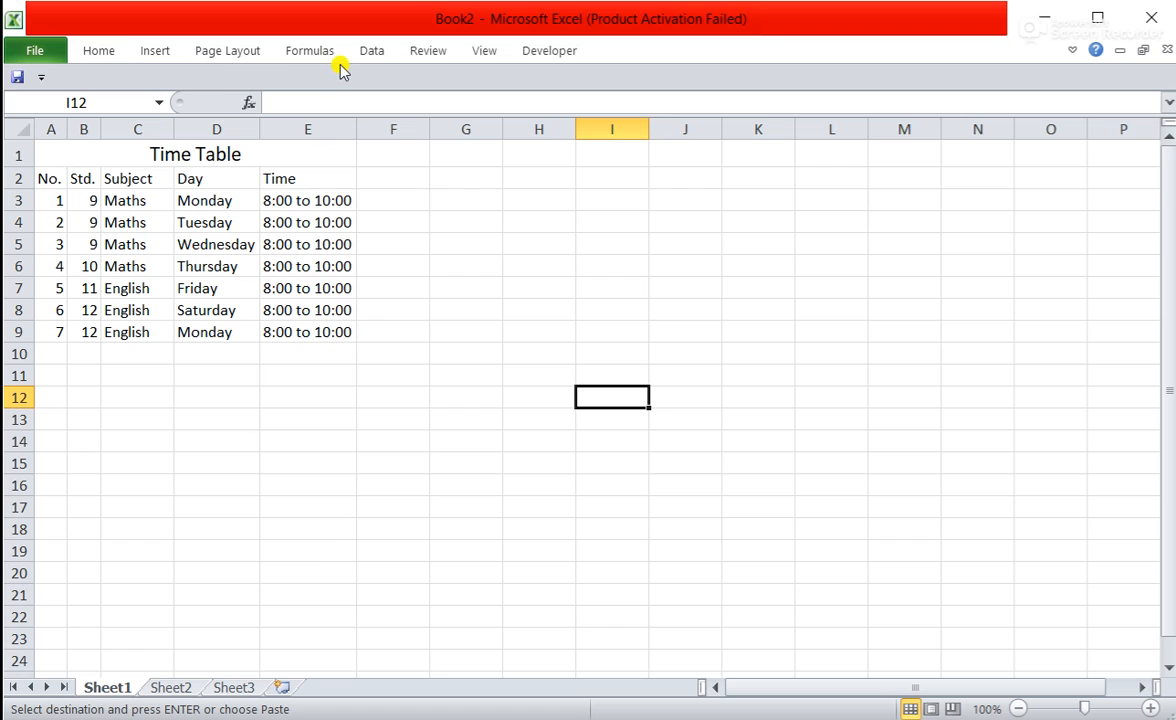
{"action": "left_click", "coordinate": [109, 60]}
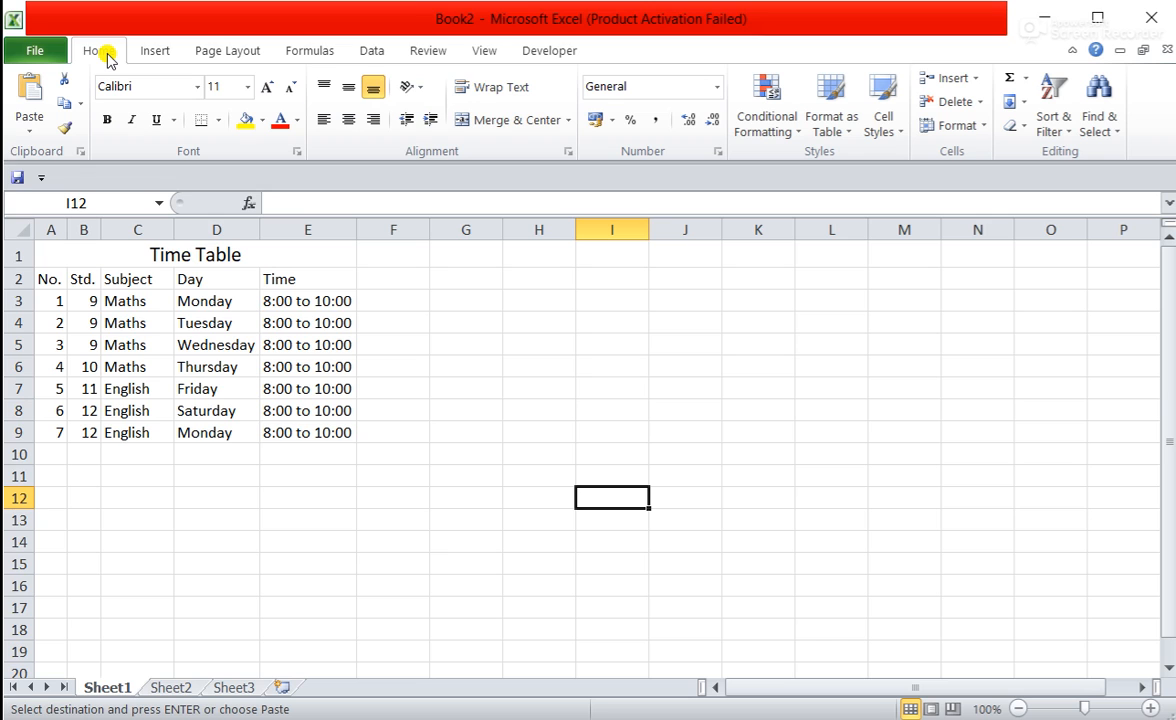
{"action": "left_click", "coordinate": [109, 60]}
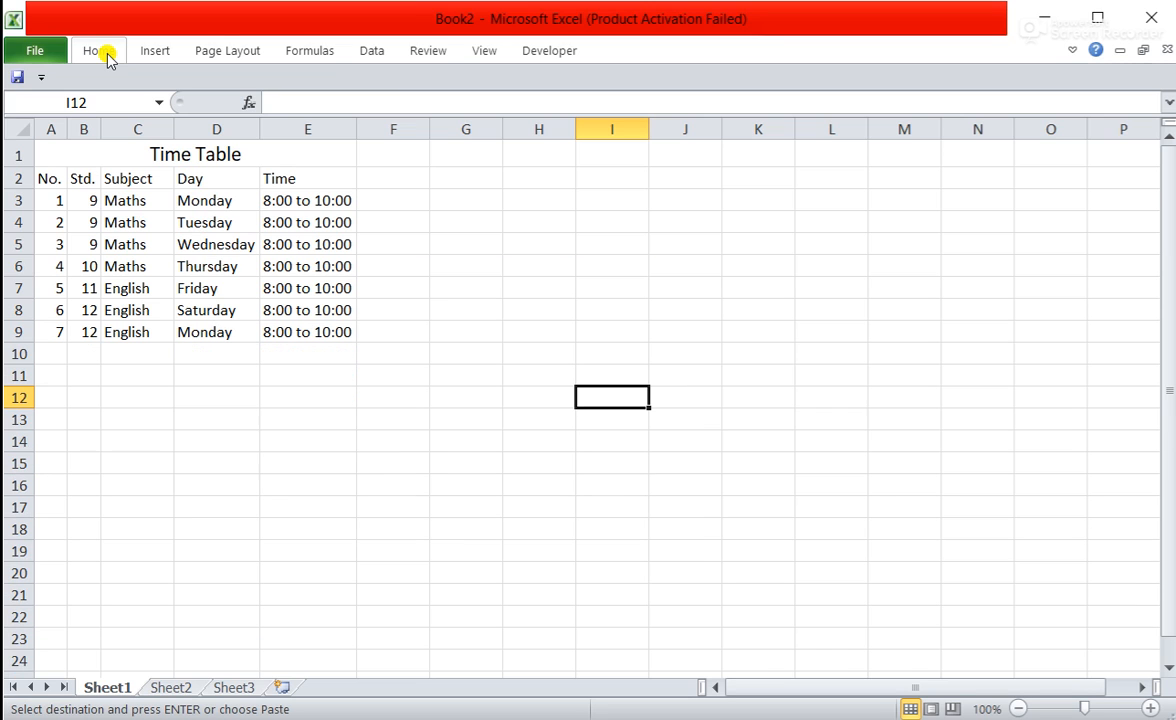
{"action": "left_click", "coordinate": [109, 60]}
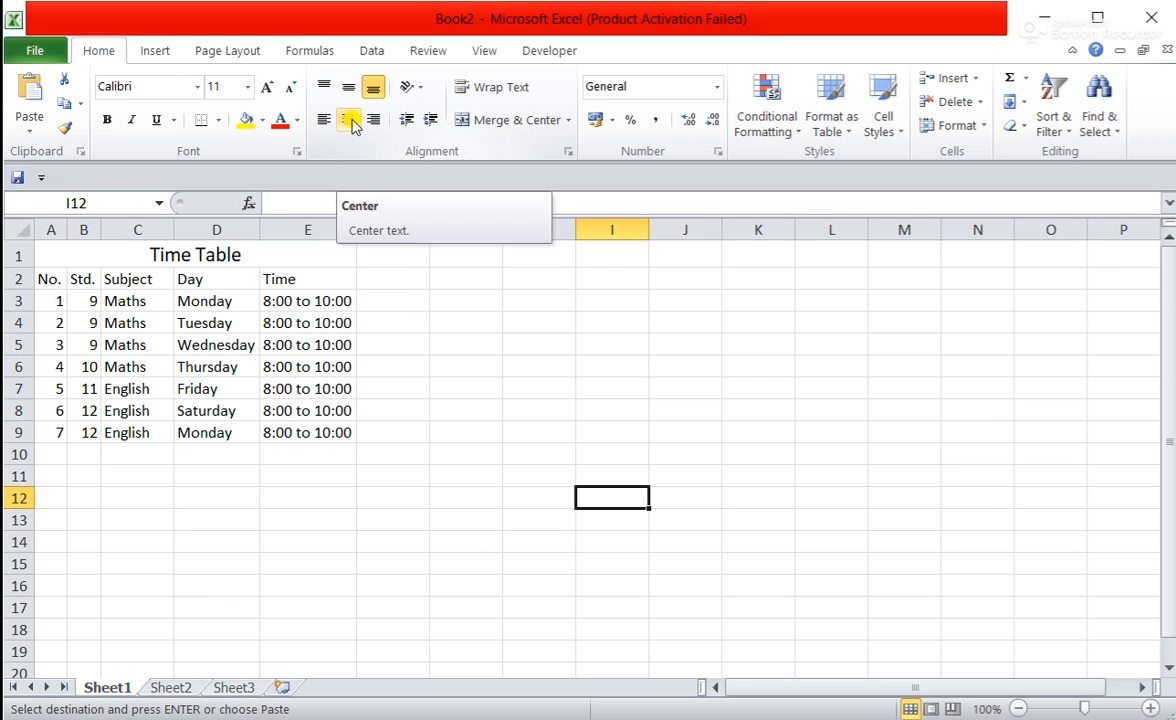
Collapse the ribbon from the insert commands and expand it again showing the home commands.
{"action": "left_click", "coordinate": [402, 84]}
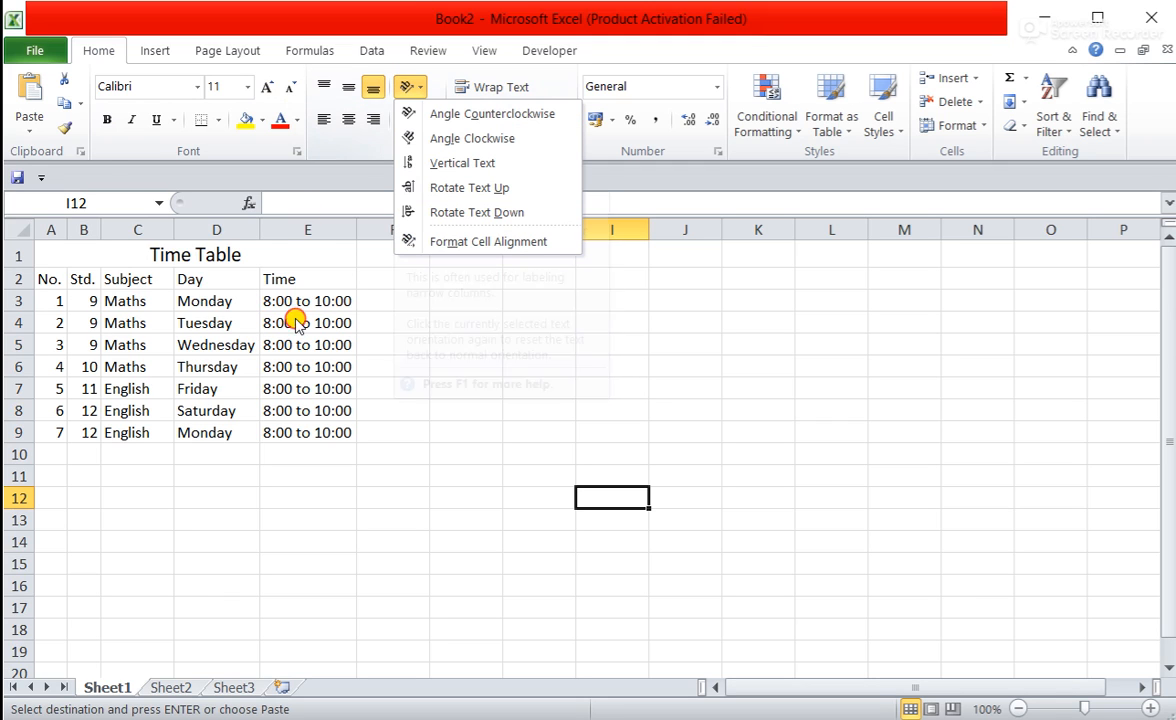
{"action": "left_click", "coordinate": [155, 55]}
{"action": "double_click", "coordinate": [155, 55]}
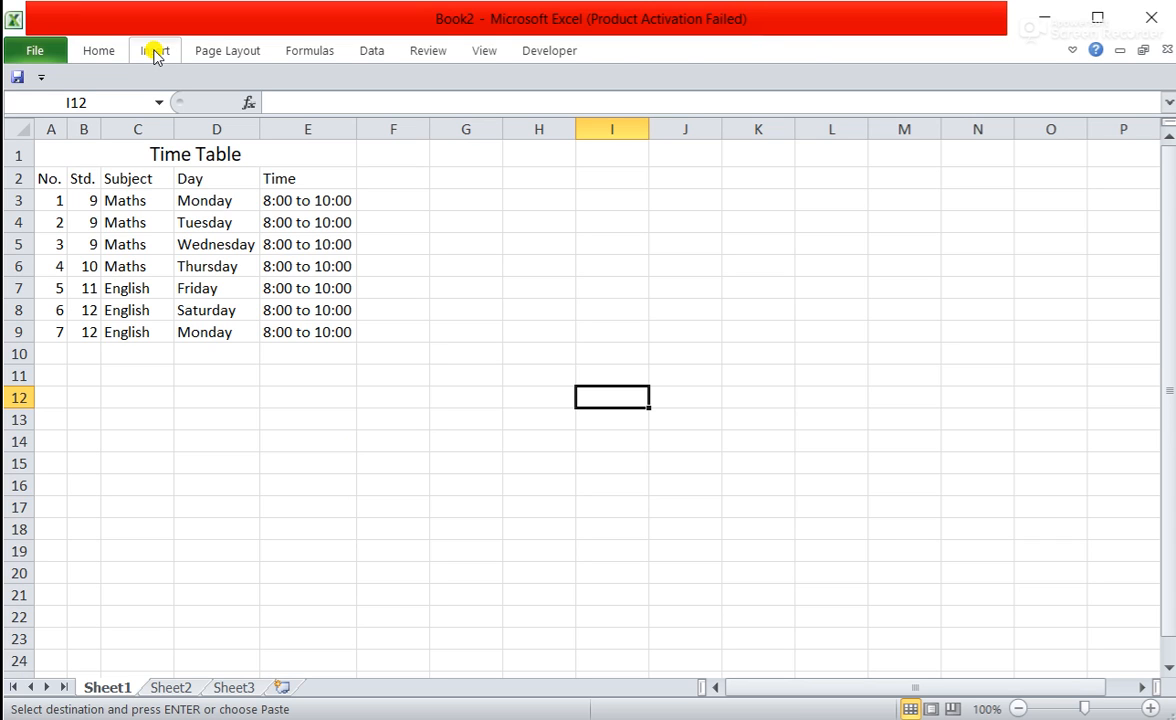
{"action": "left_click", "coordinate": [155, 55]}
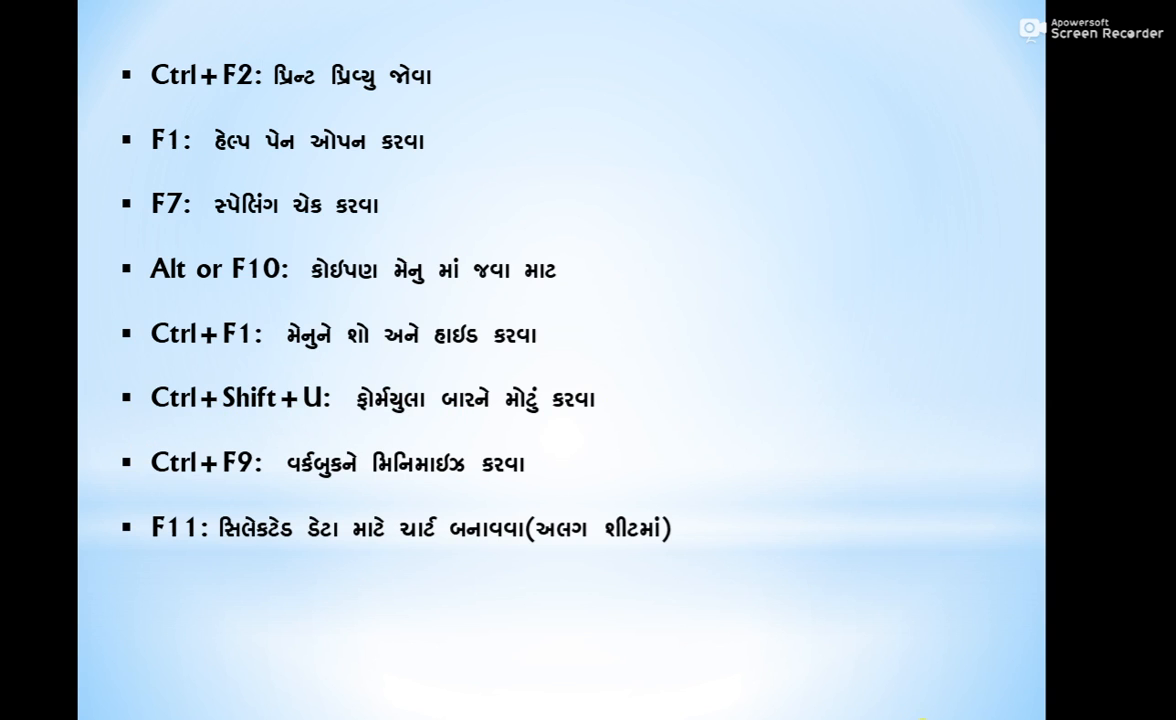
{"action": "left_click", "coordinate": [806, 716]}
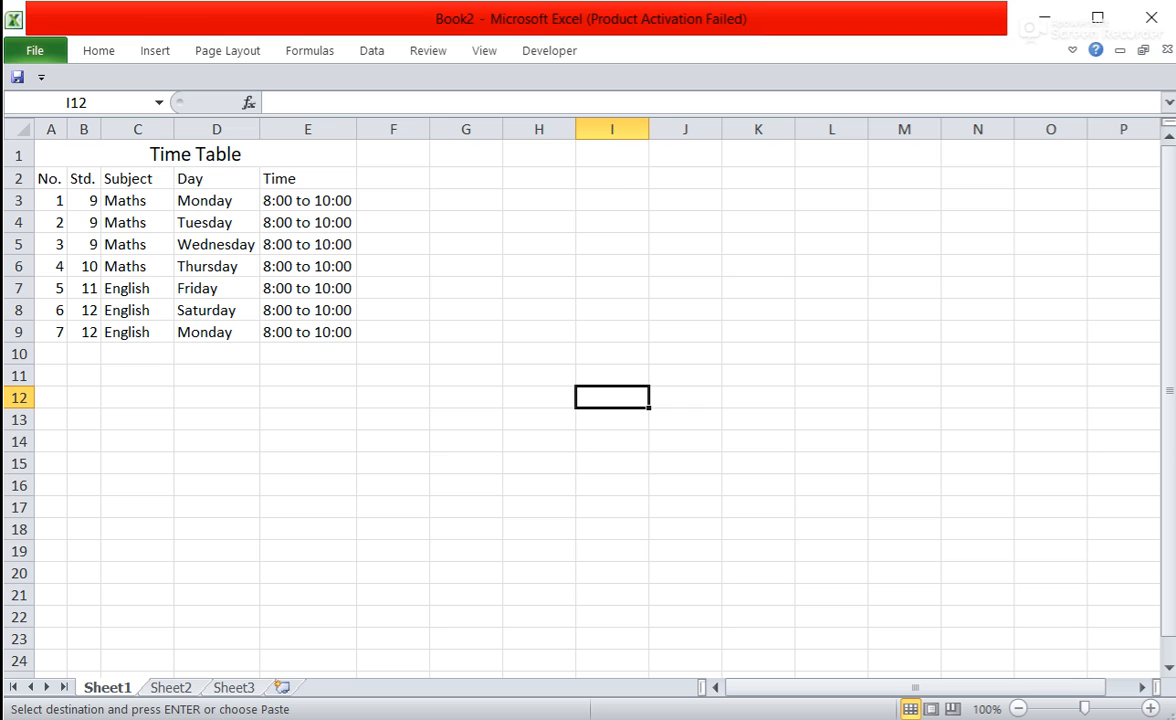
{"action": "double_click", "coordinate": [106, 47]}
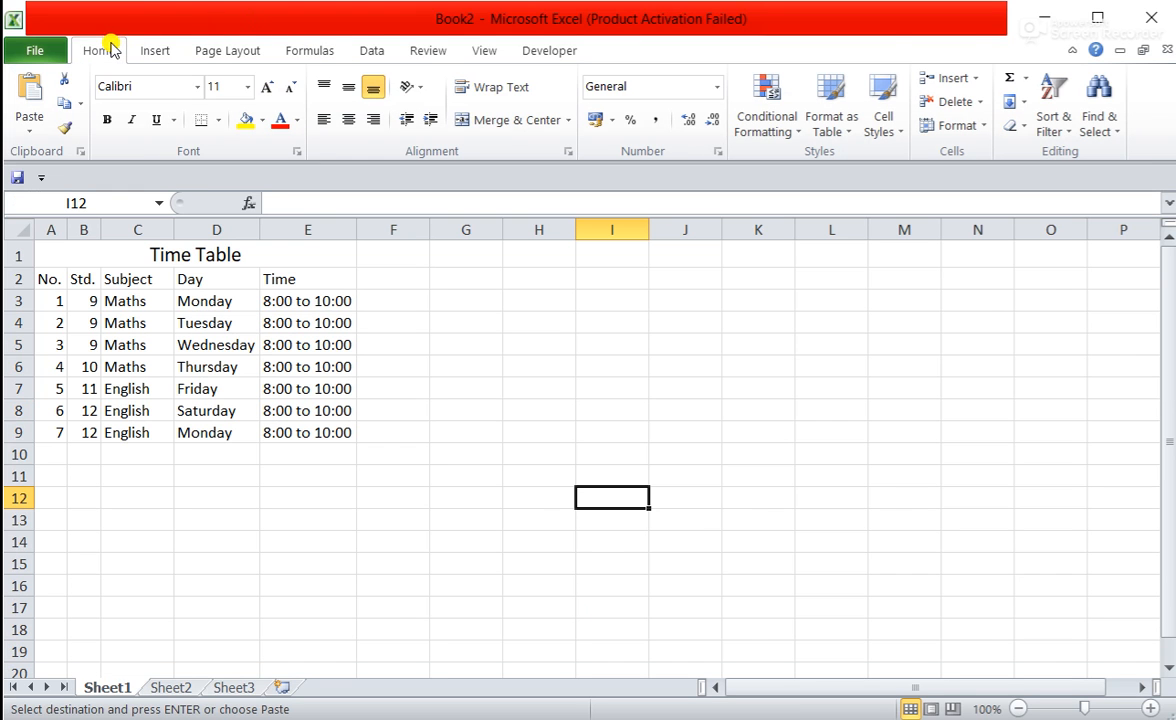
Expand the formula bar for the empty cell I12 and collapse it again.
{"action": "left_click", "coordinate": [314, 201]}
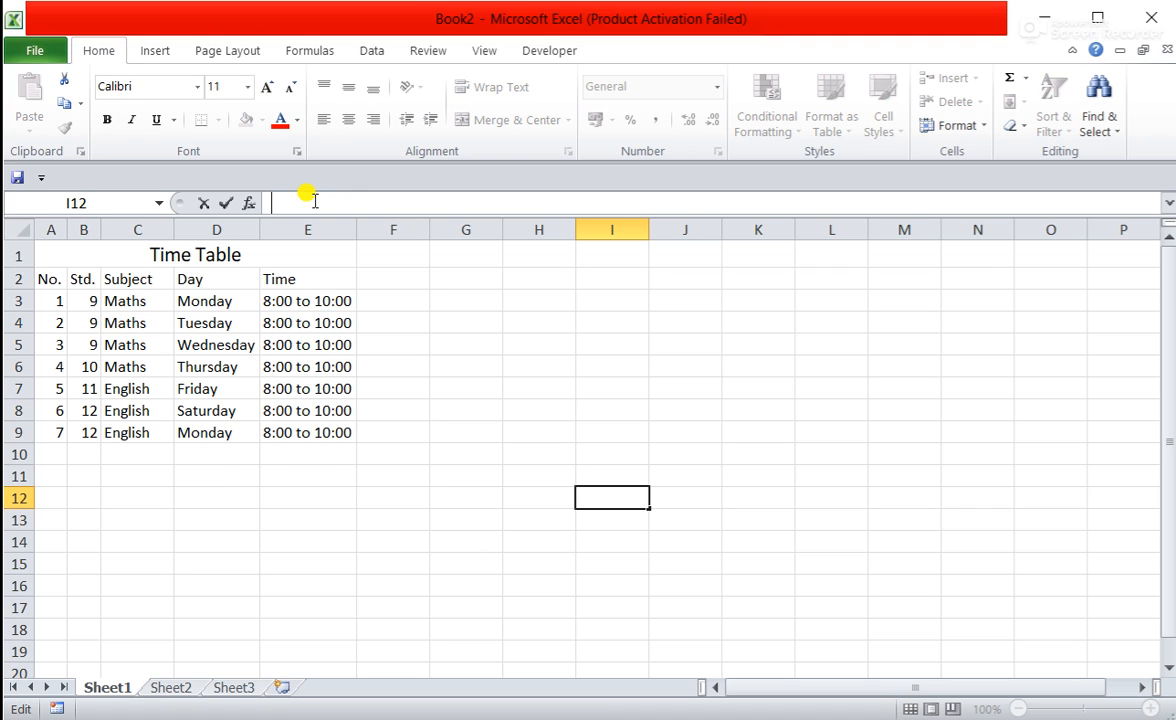
{"action": "key", "text": "ctrl+shift+u"}
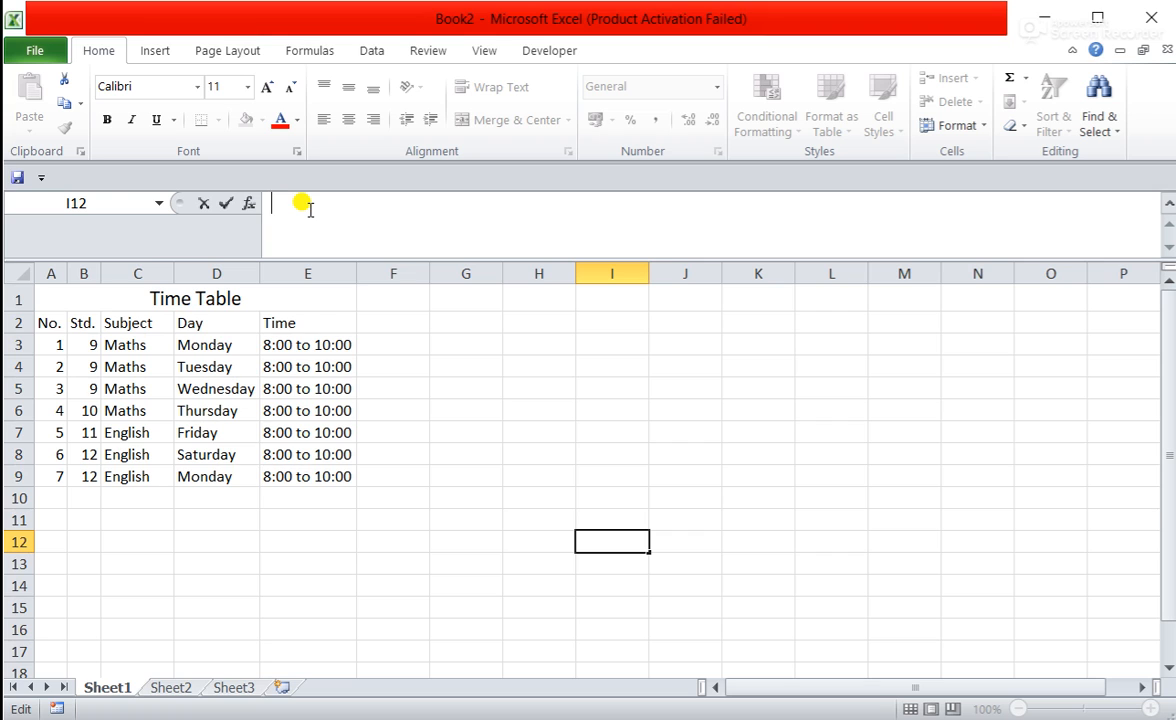
{"action": "key", "text": "ctrl+shift+u"}
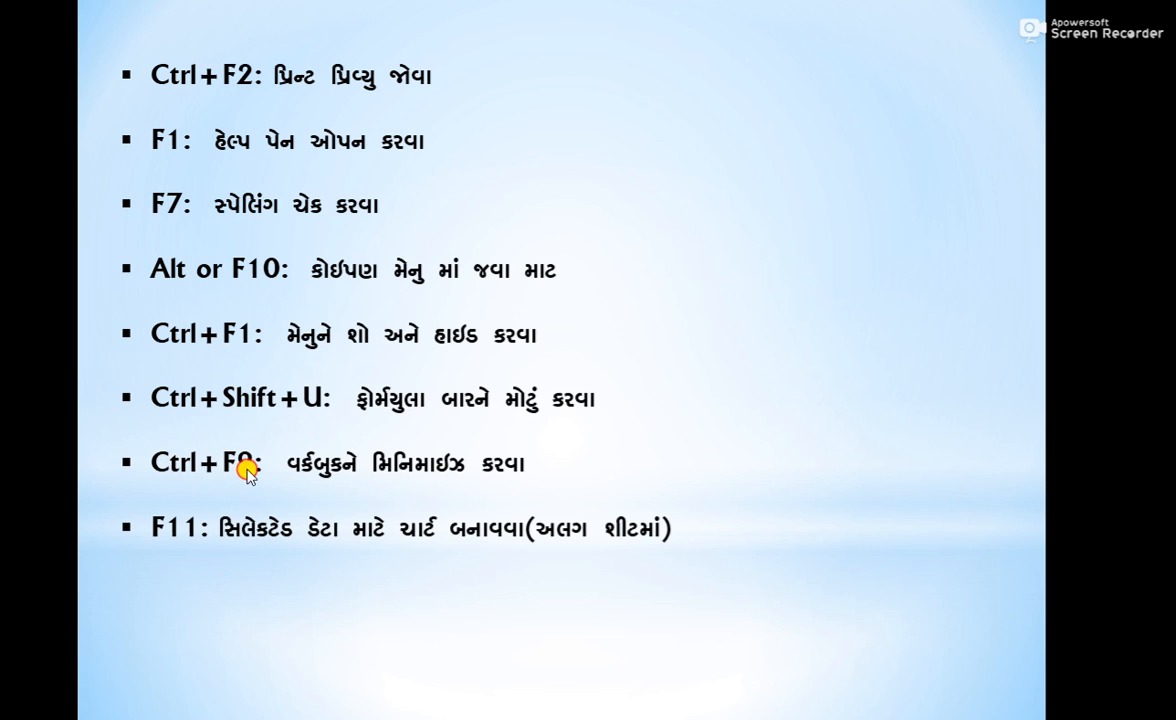
Leave the slide show, switch to the Book1 workbook in Excel and select the whole time table on Sheet2.
{"action": "key", "text": "Right"}
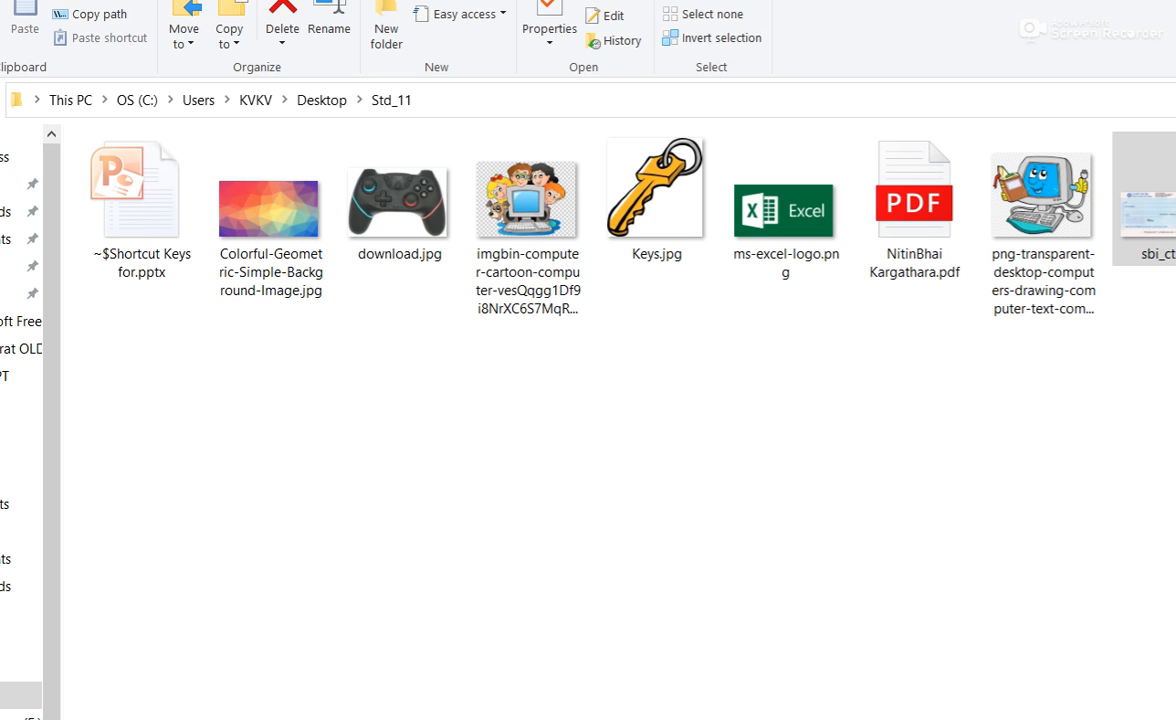
{"action": "left_click", "coordinate": [921, 676]}
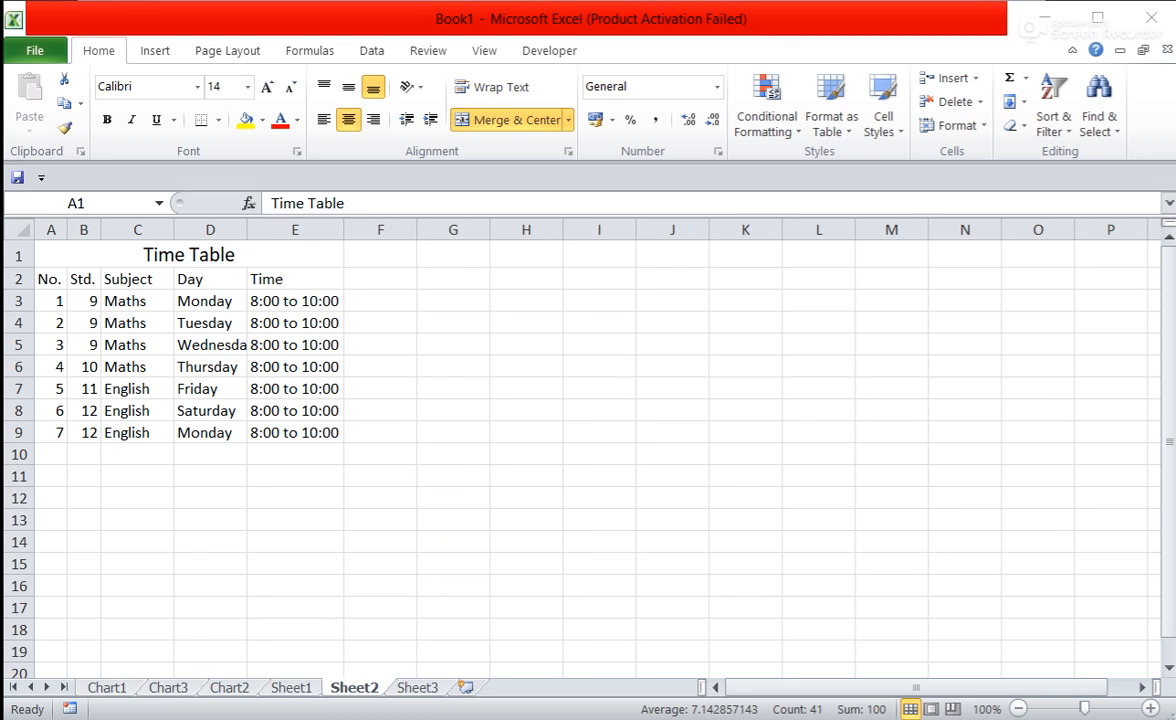
{"action": "key", "text": "ctrl+a"}
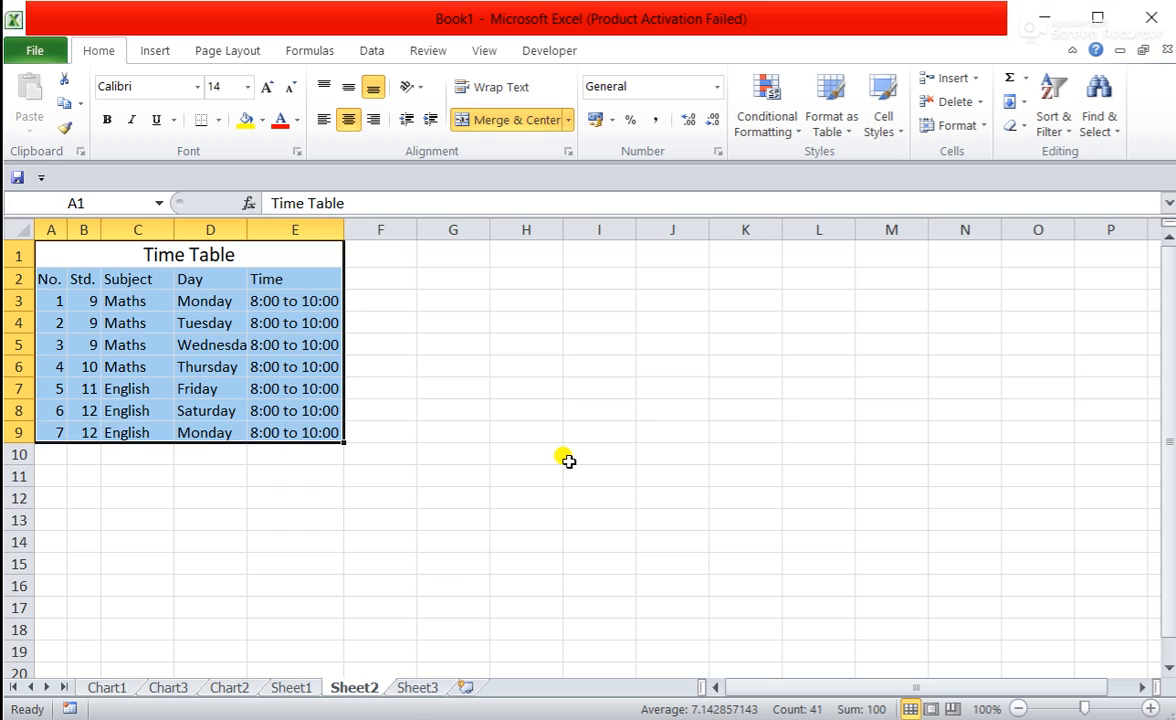
Minimize and restore the Book1 workbook window twice, and maximize it again to fill the Excel workspace.
{"action": "key", "text": "ctrl+F9"}
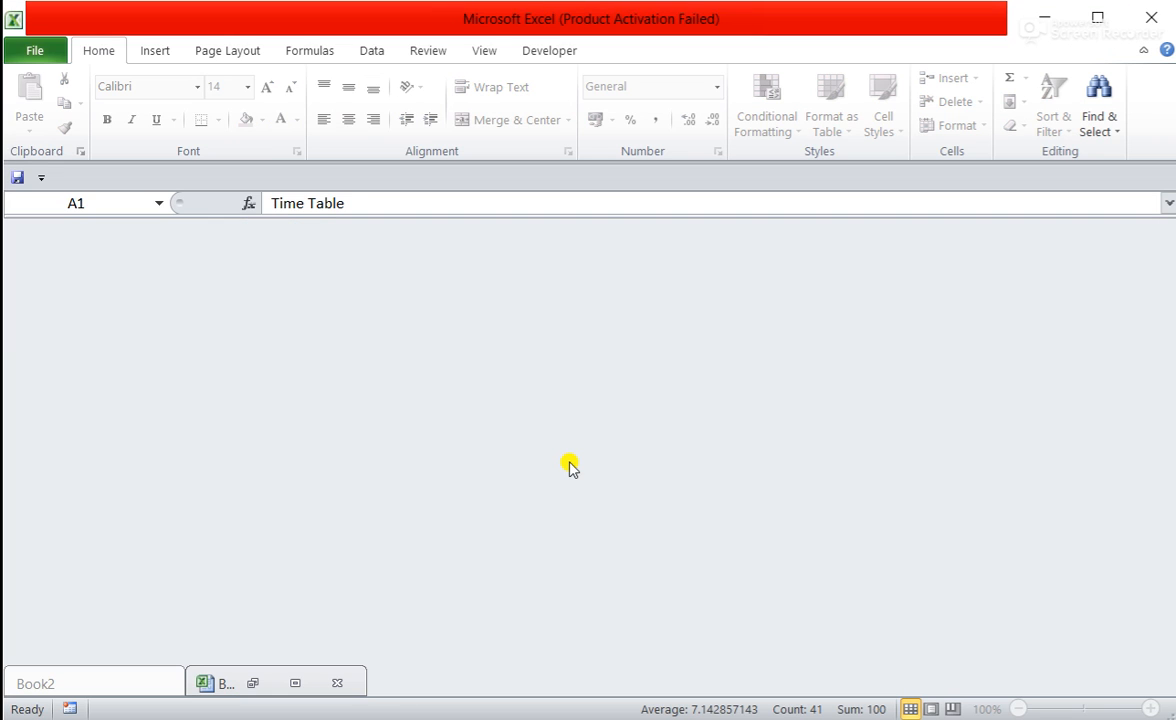
{"action": "left_click", "coordinate": [254, 683]}
{"action": "left_click_drag", "start_coordinate": [467, 399], "coordinate": [371, 287]}
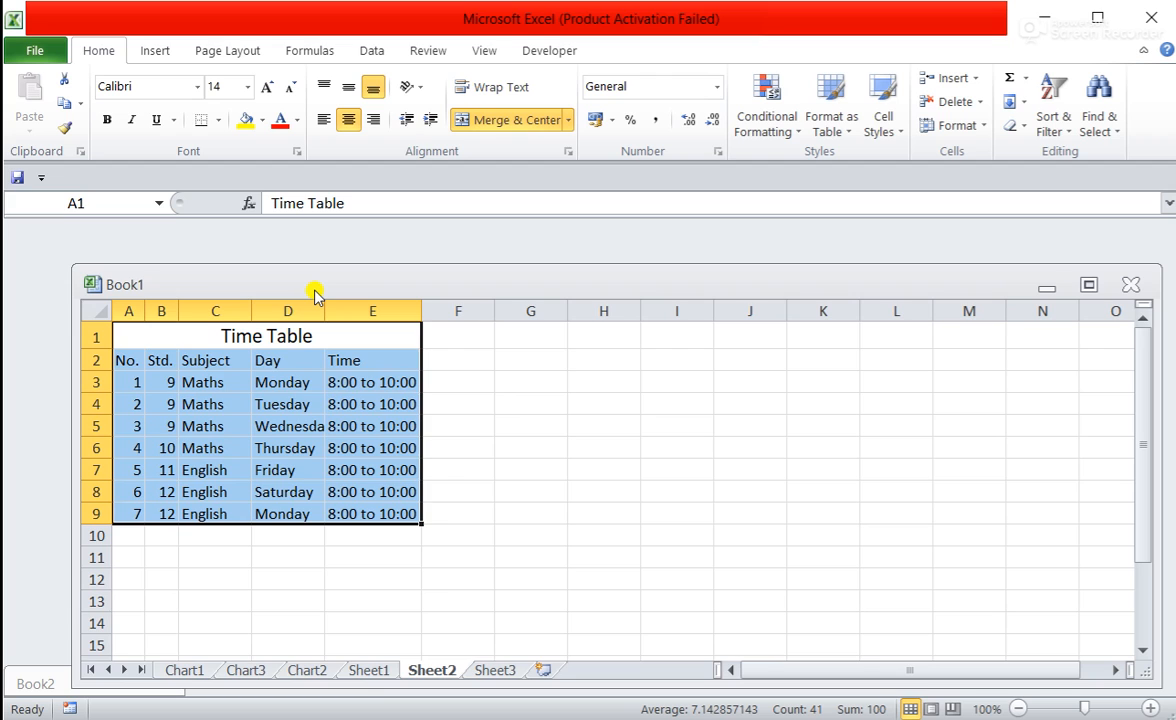
{"action": "key", "text": "ctrl+F9"}
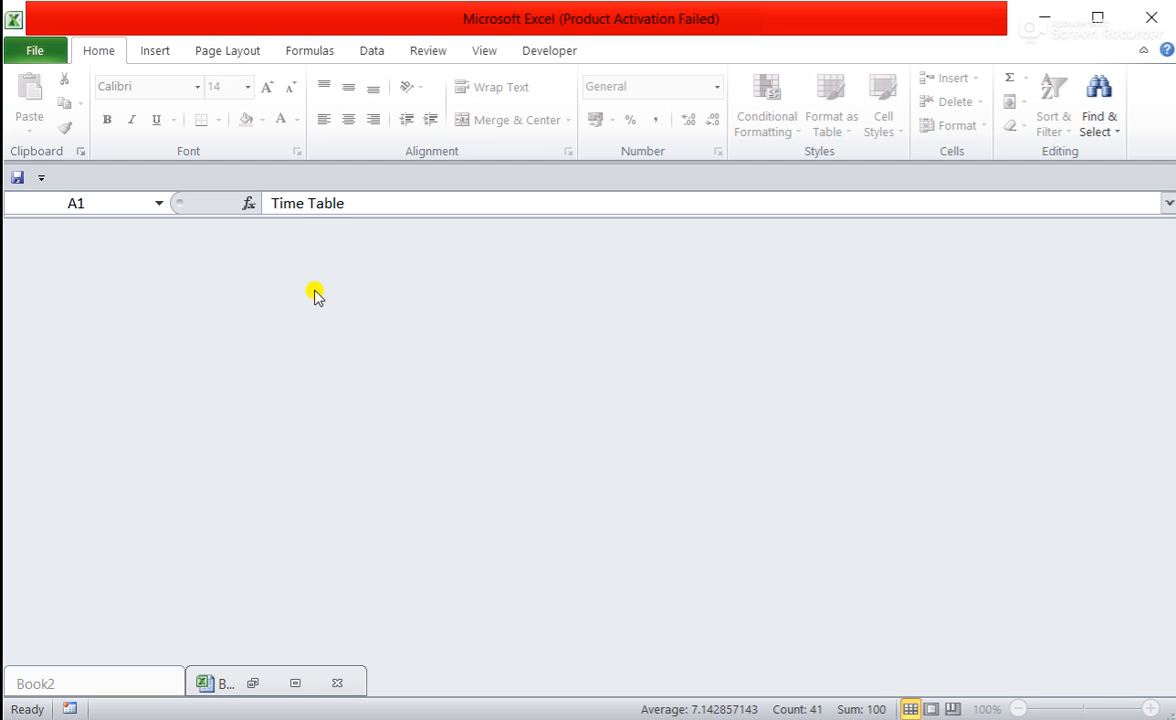
{"action": "double_click", "coordinate": [240, 689]}
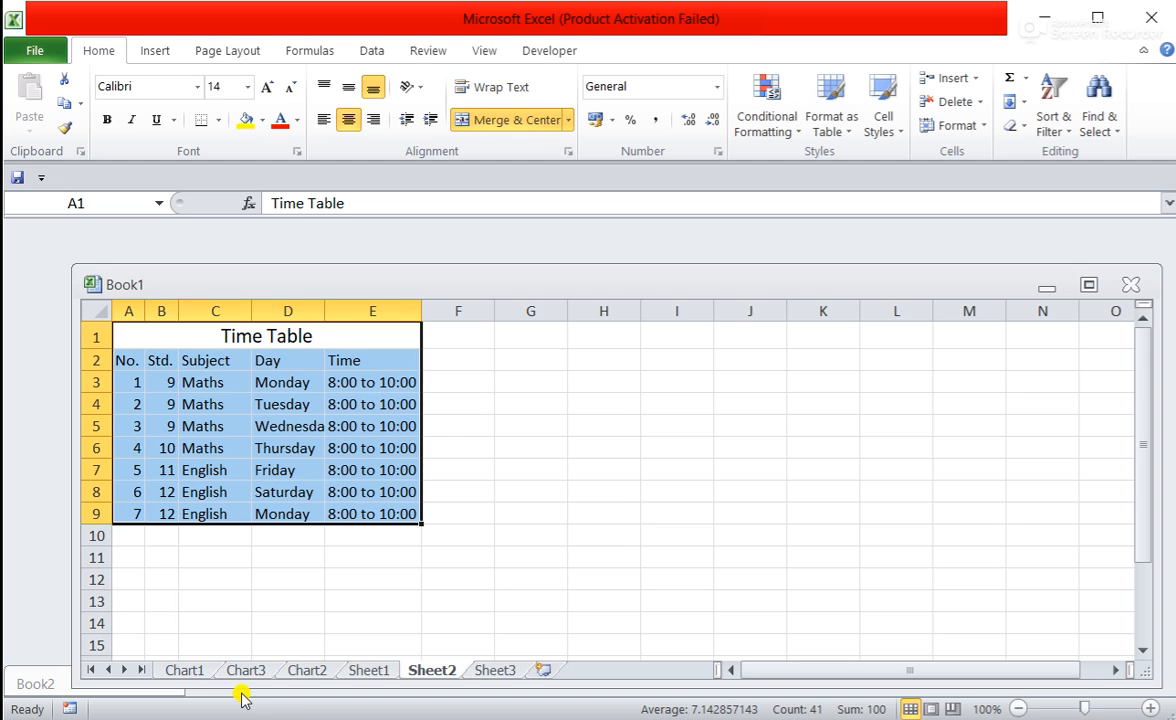
{"action": "left_click", "coordinate": [1088, 285]}
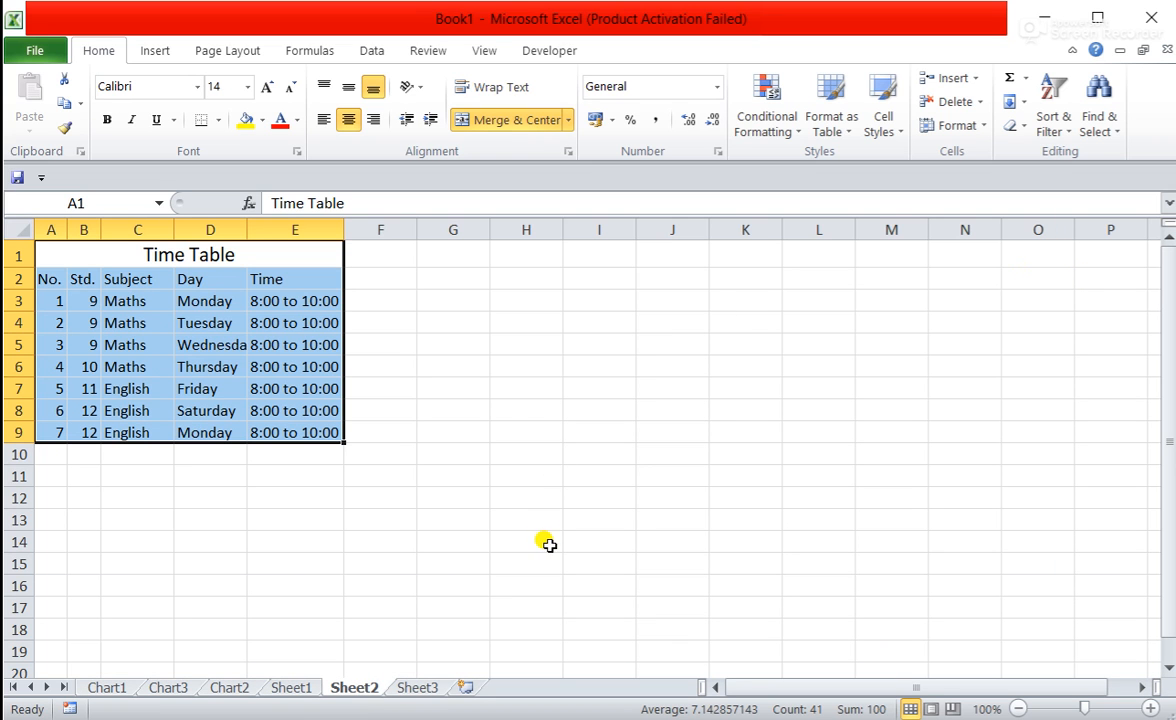
Switch to the Book2 workbook and create a chart on its own sheet with cell F3 beside the time table selected.
{"action": "left_click", "coordinate": [757, 718]}
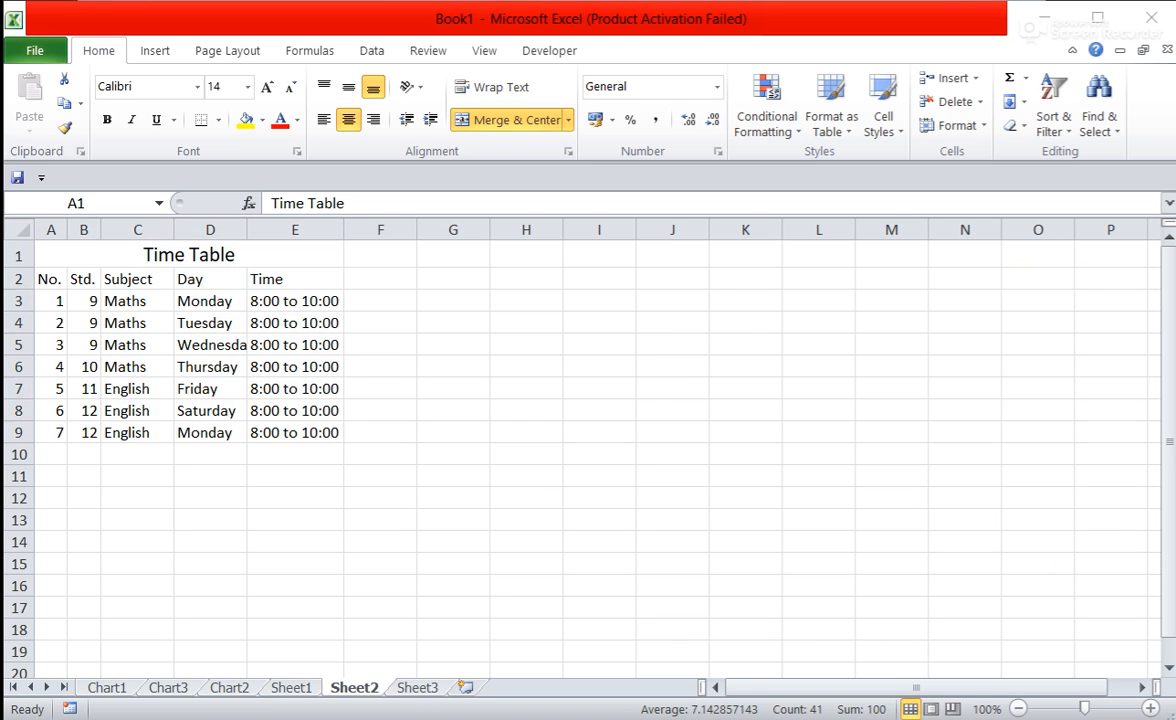
{"action": "left_click", "coordinate": [867, 716]}
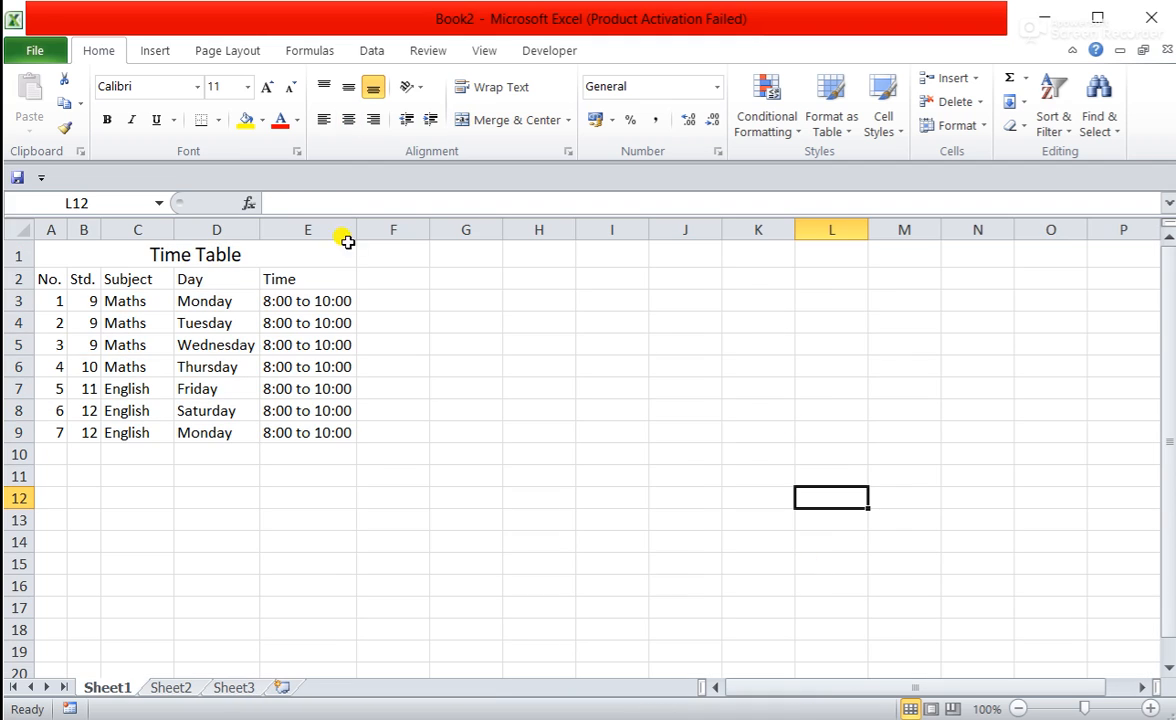
{"action": "left_click", "coordinate": [401, 294]}
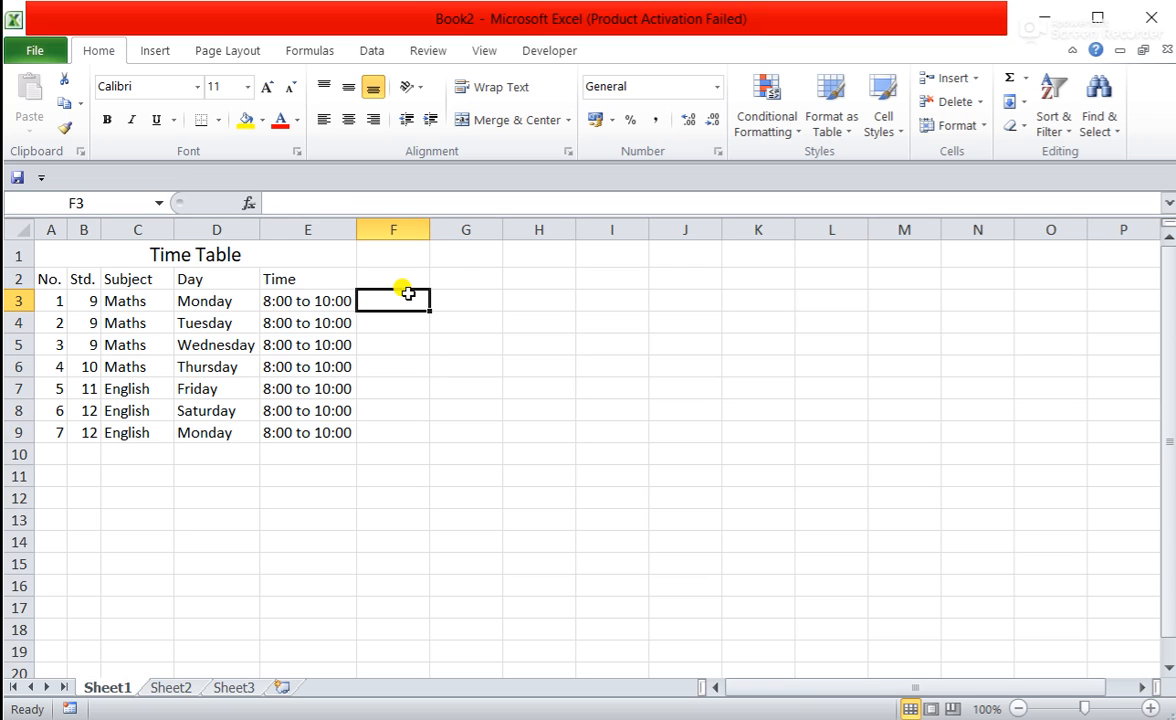
{"action": "key", "text": "F11"}
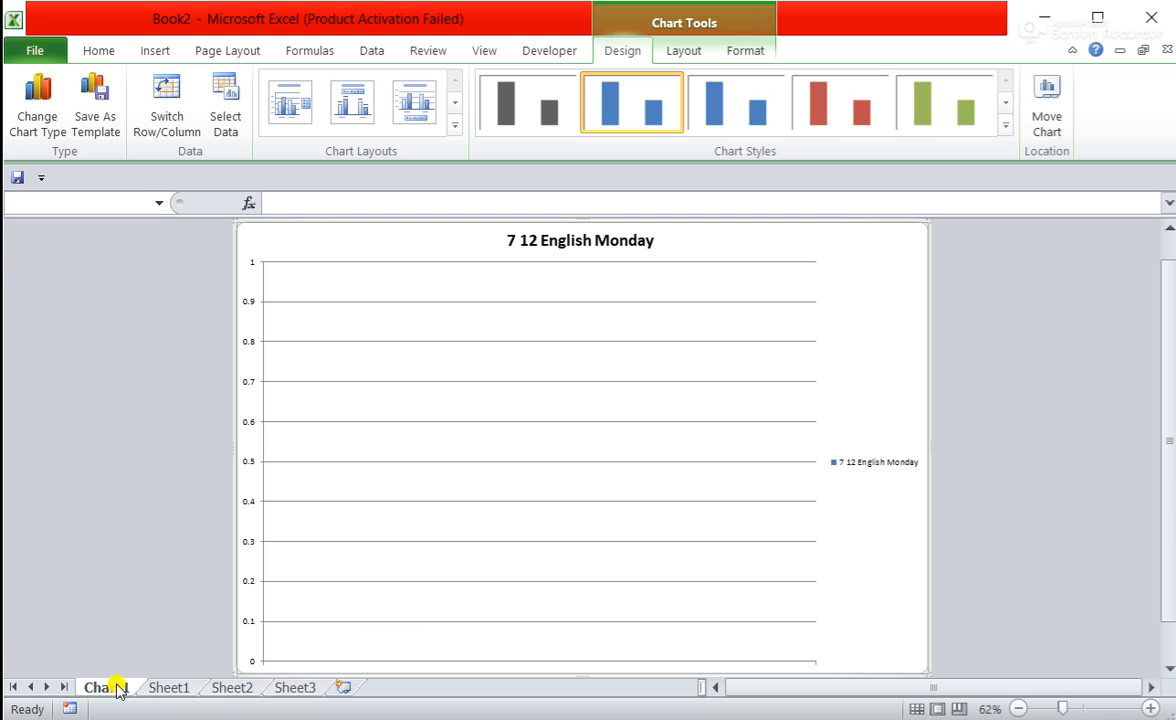
Compare the time table on Sheet1 with the new chart sheet and return to Sheet1.
{"action": "left_click", "coordinate": [167, 690]}
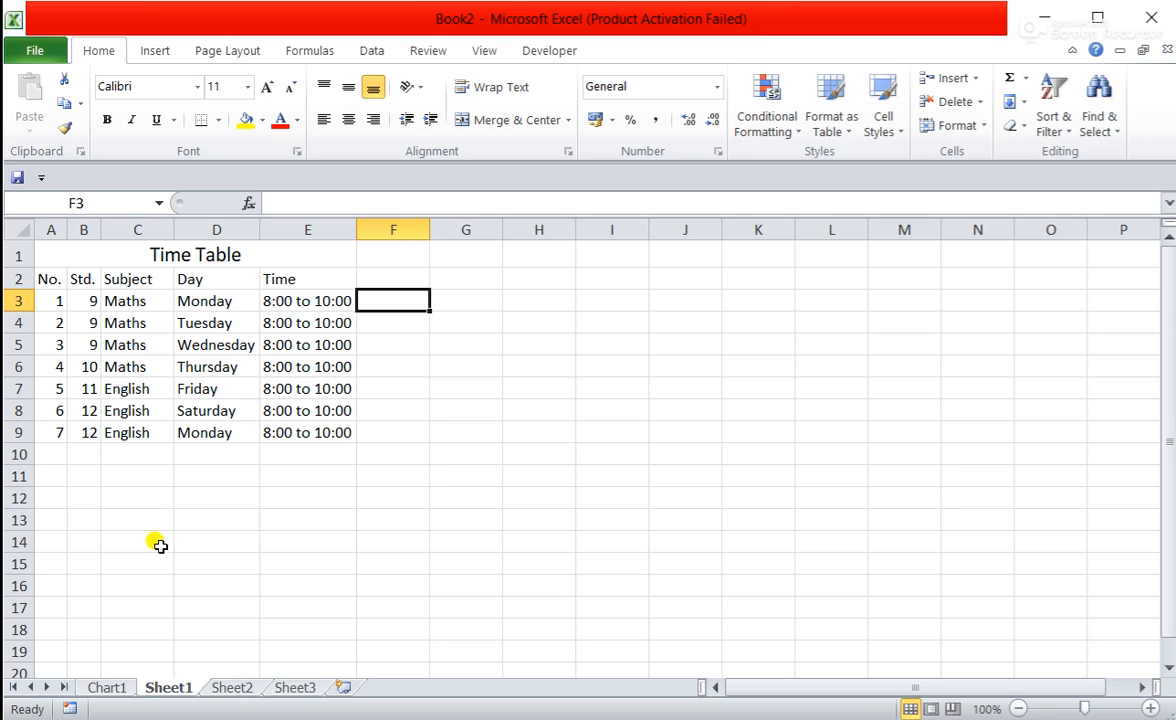
{"action": "left_click", "coordinate": [103, 687]}
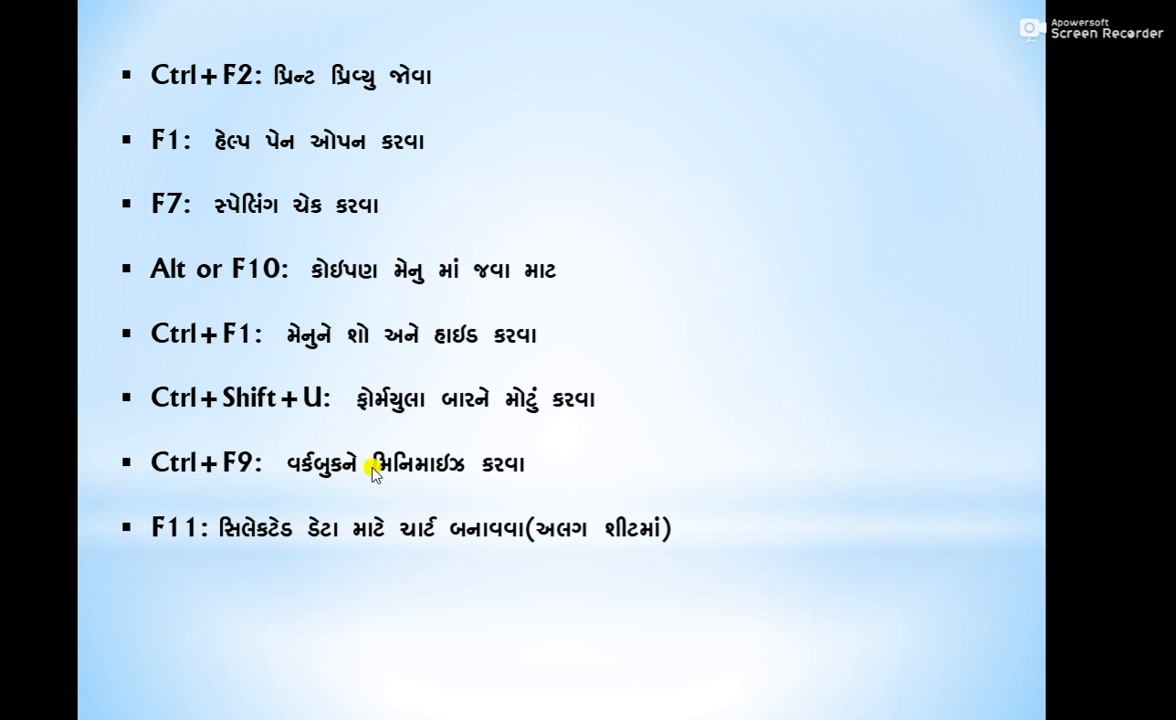
{"action": "left_click", "coordinate": [455, 424]}
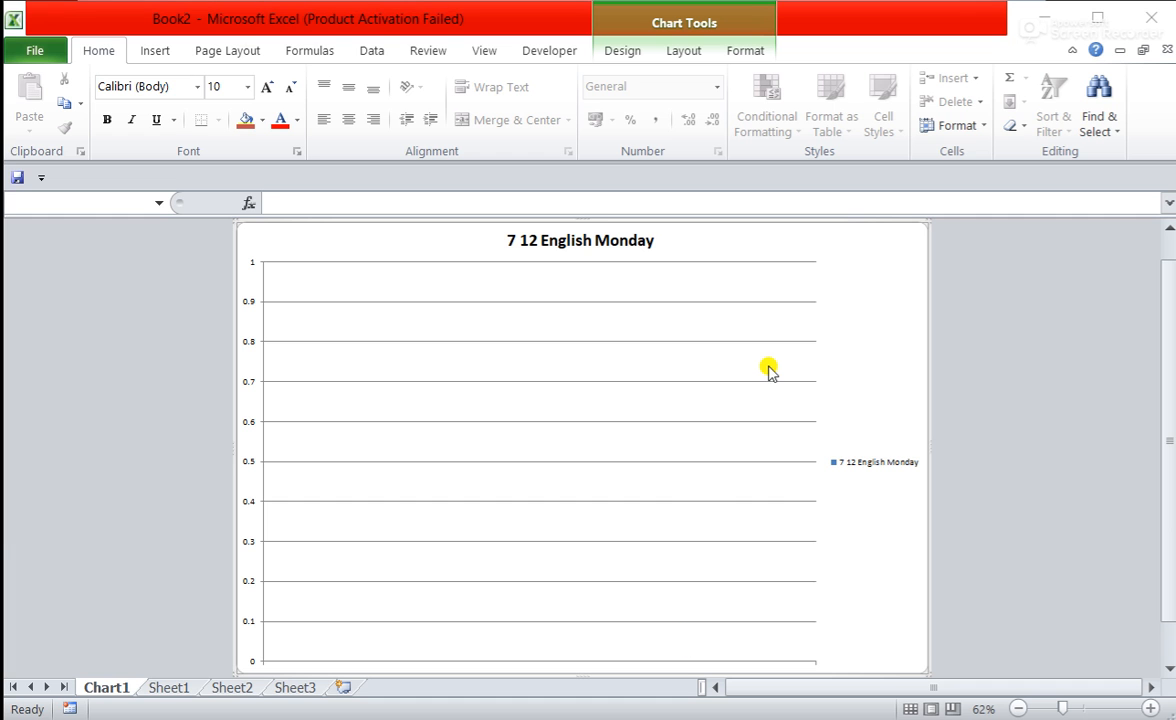
{"action": "left_click", "coordinate": [172, 690]}
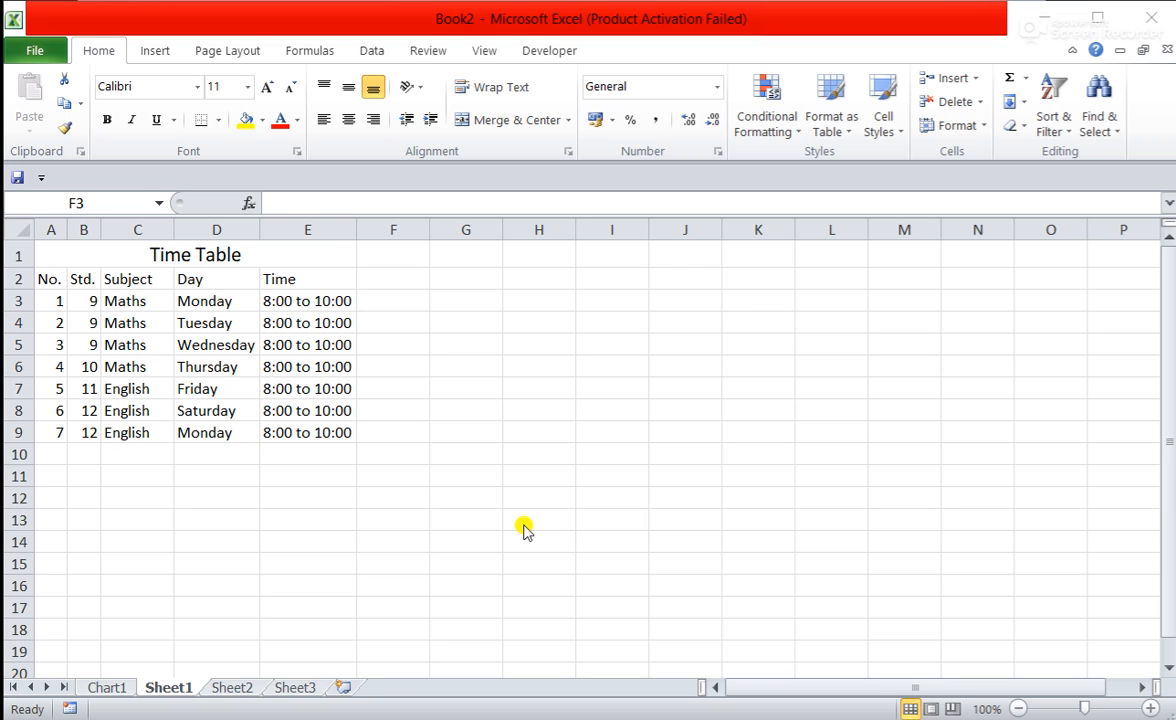
Find all cells containing Maths in the time table, with the search dialog moved clear of the data.
{"action": "left_click", "coordinate": [594, 422]}
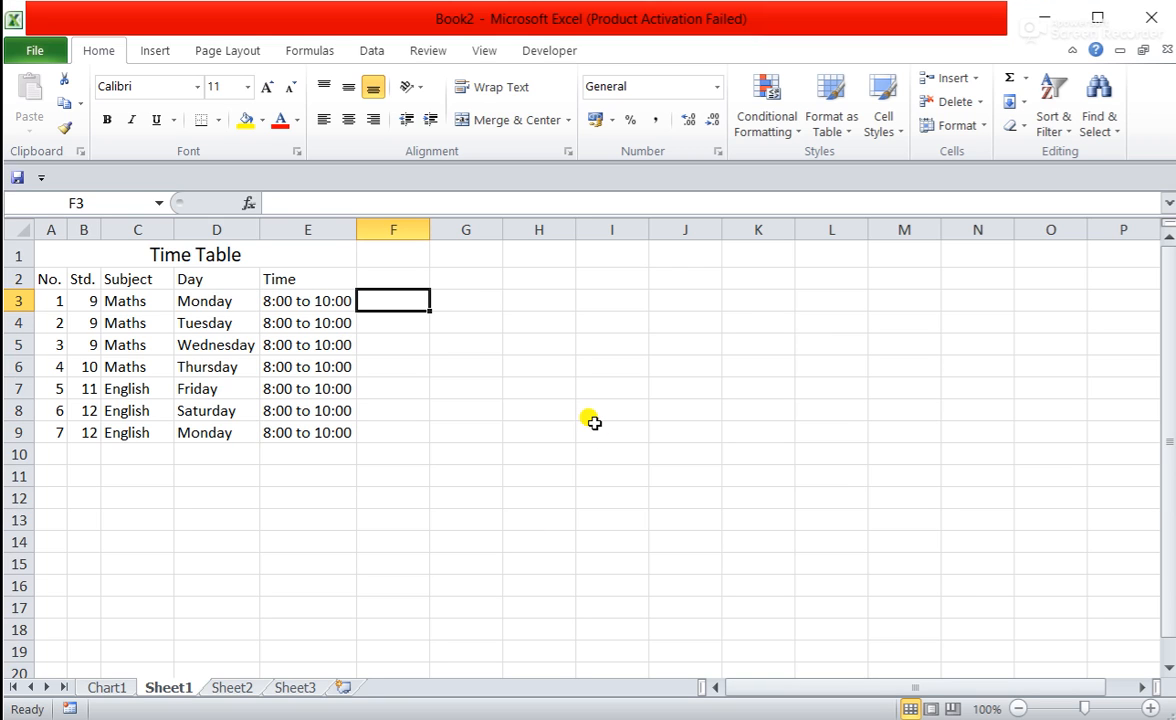
{"action": "key", "text": "ctrl+f"}
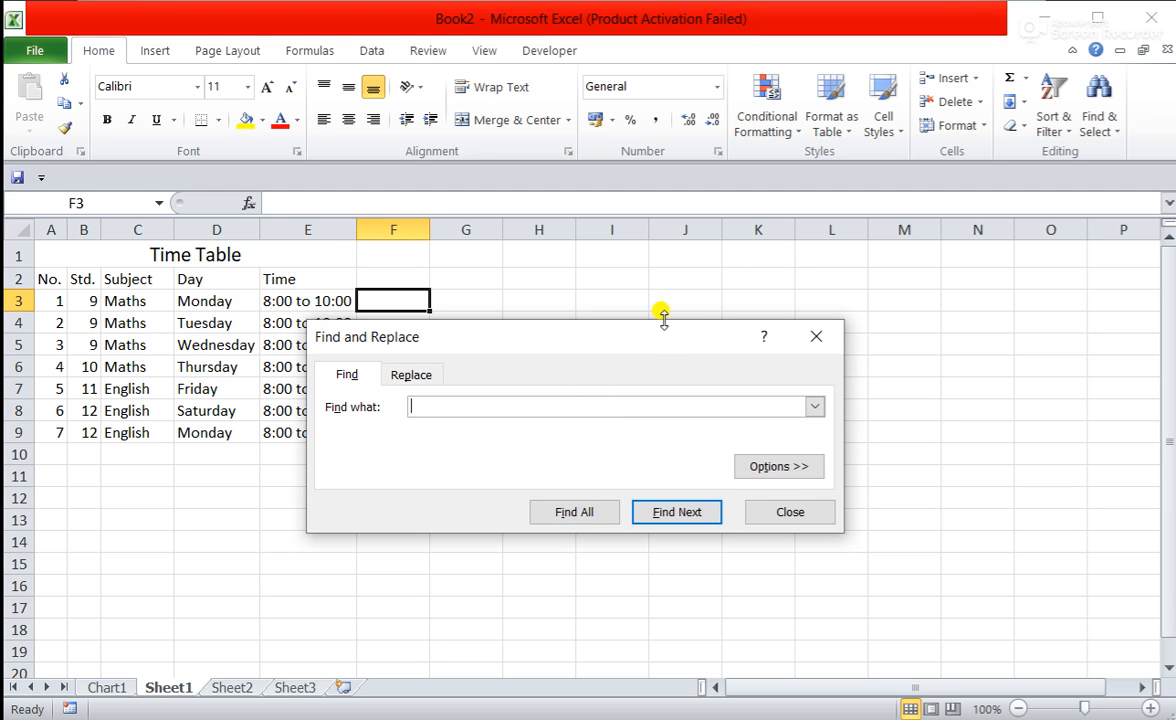
{"action": "left_click_drag", "start_coordinate": [647, 350], "coordinate": [818, 295]}
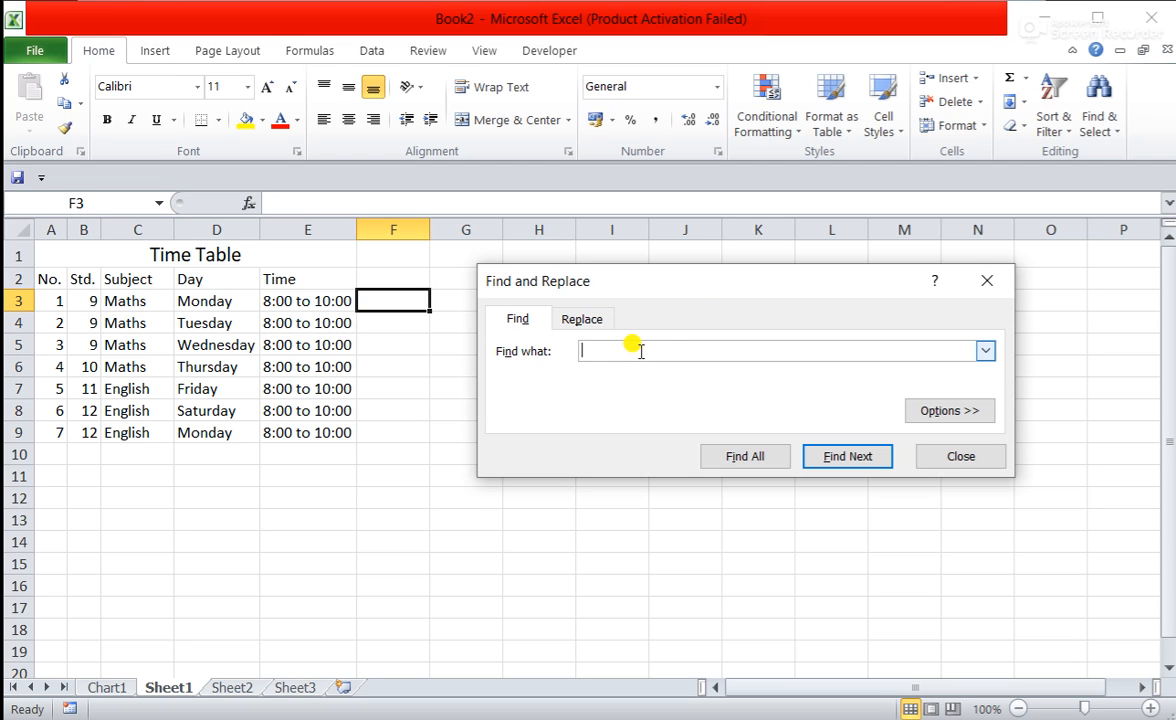
{"action": "type", "text": "Maths"}
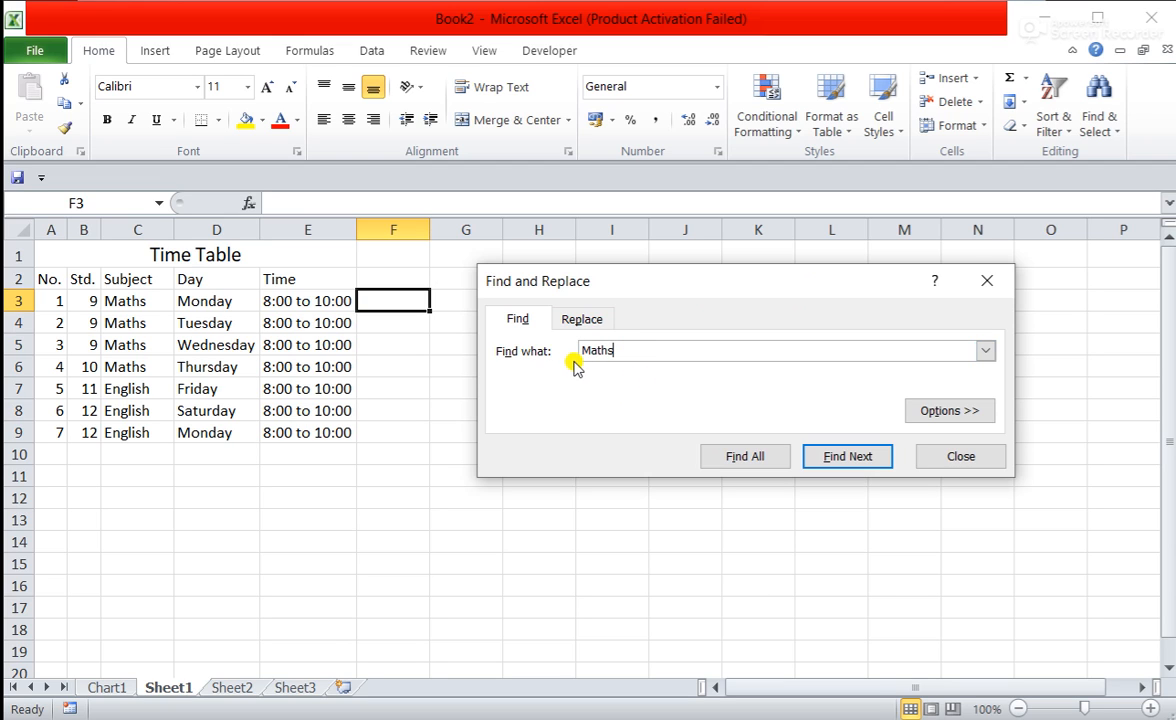
{"action": "left_click", "coordinate": [763, 462]}
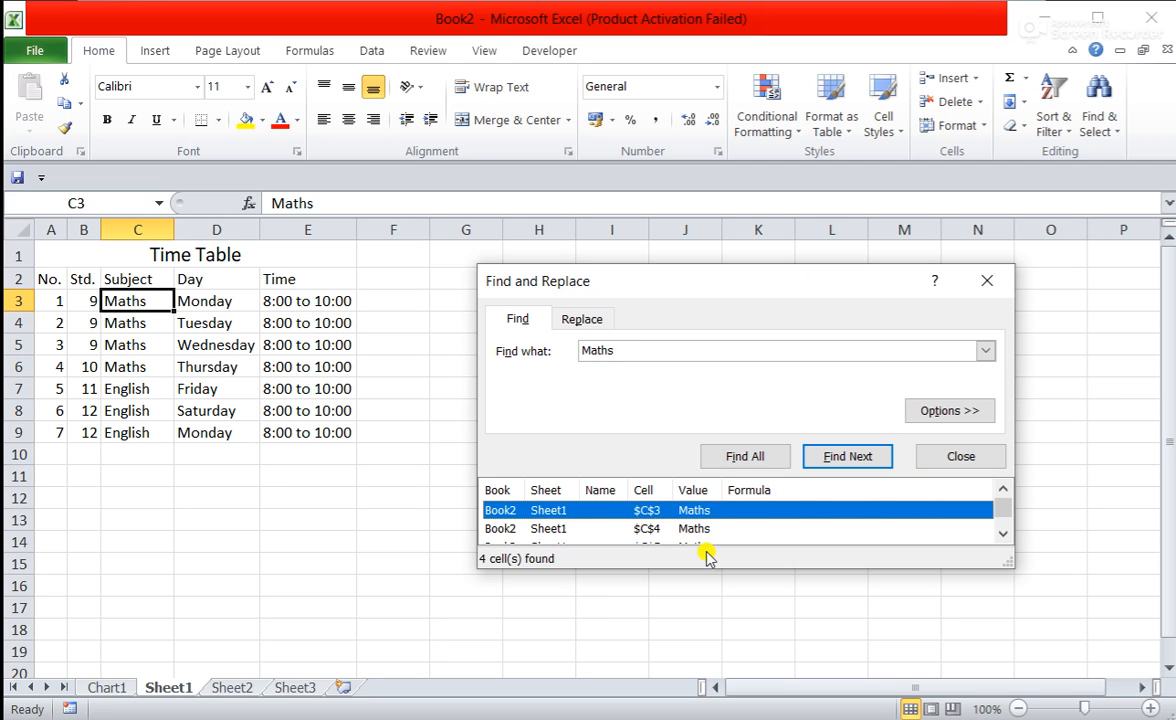
Enlarge the search results list to show every Maths match and check the matching cell C4 in the worksheet.
{"action": "left_click_drag", "start_coordinate": [1003, 566], "coordinate": [1004, 651]}
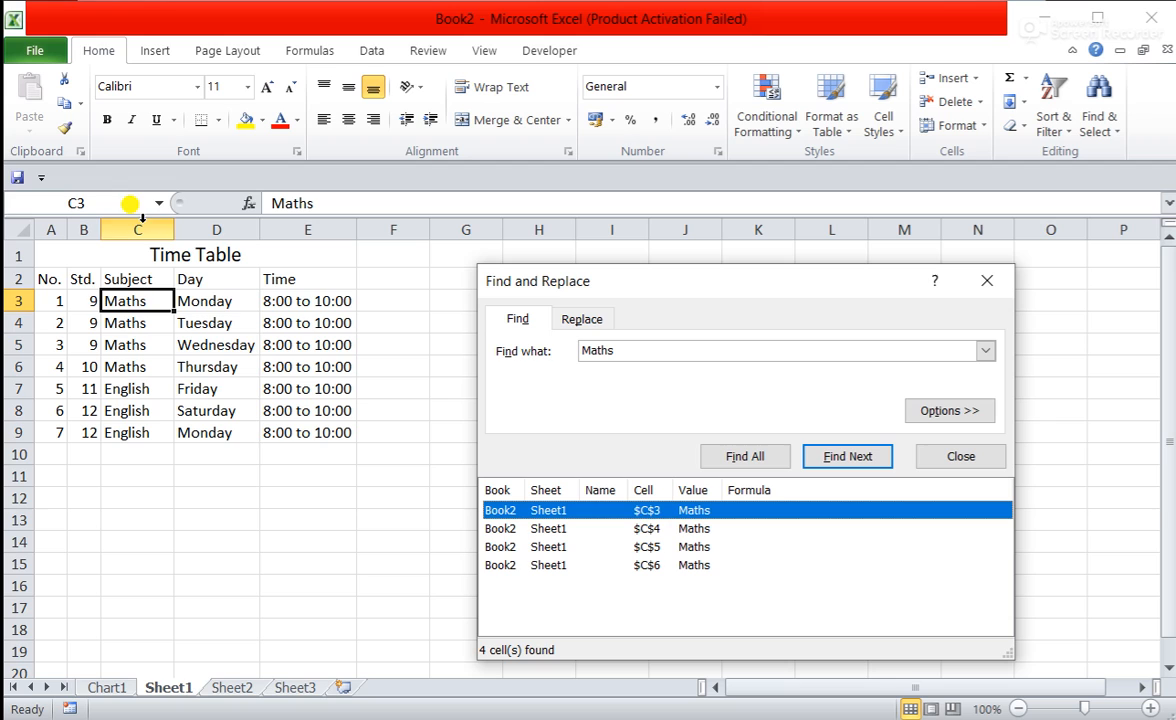
{"action": "left_click", "coordinate": [118, 322]}
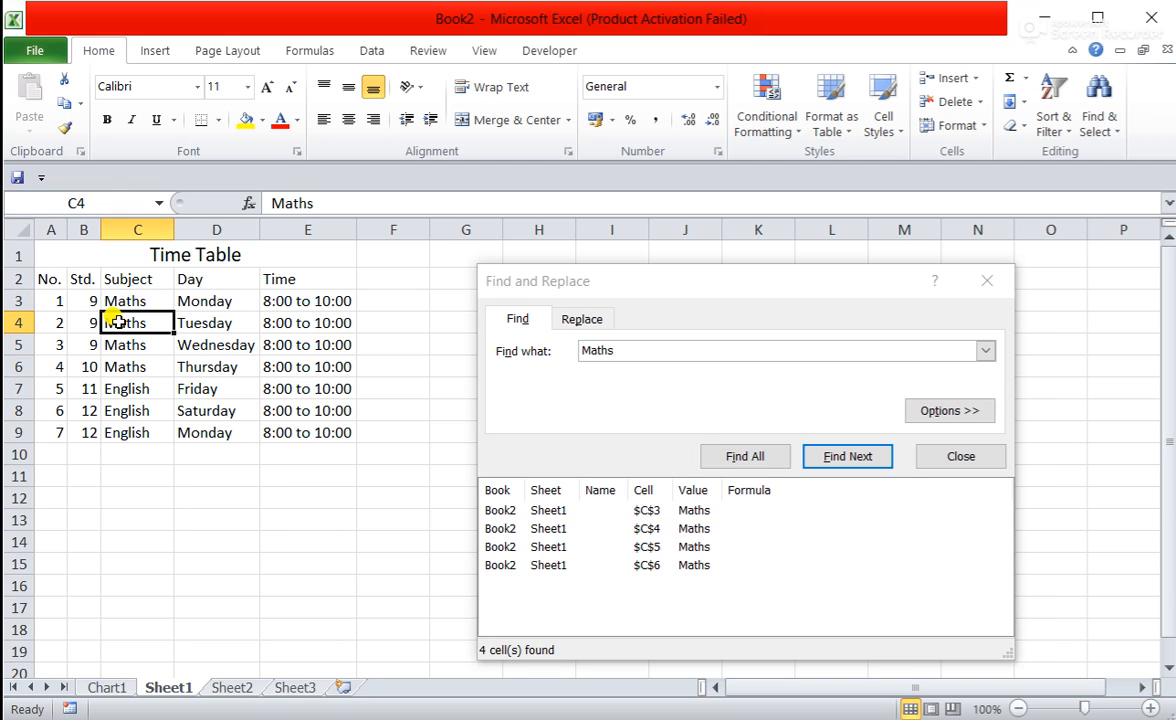